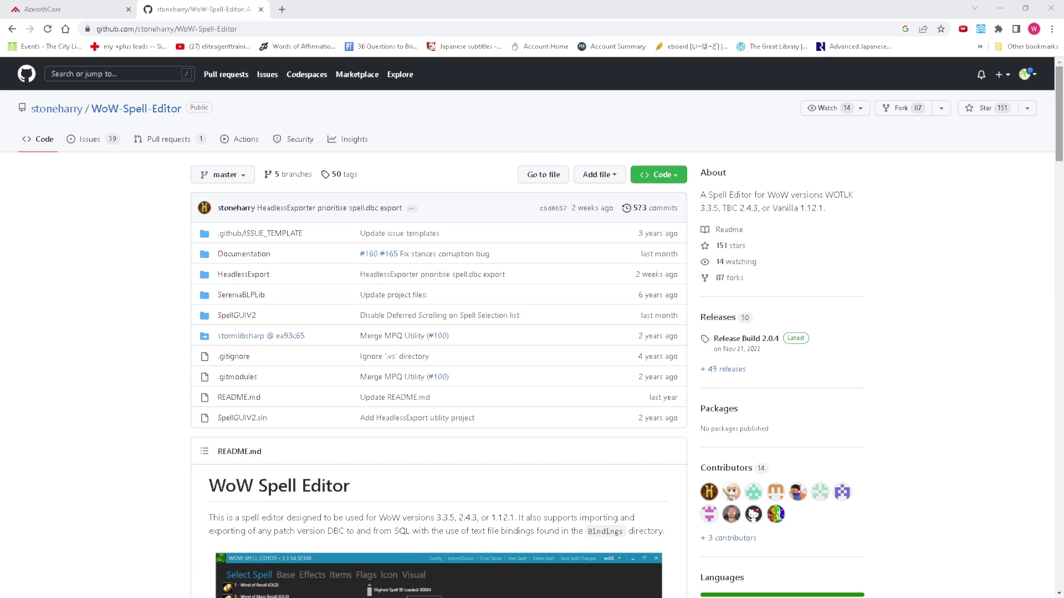
- Look over the WoW-Spell-Editor repository's README, its latest release page and its code download options
{"action": "left_click_drag", "start_coordinate": [1059, 146], "coordinate": [1059, 174]}
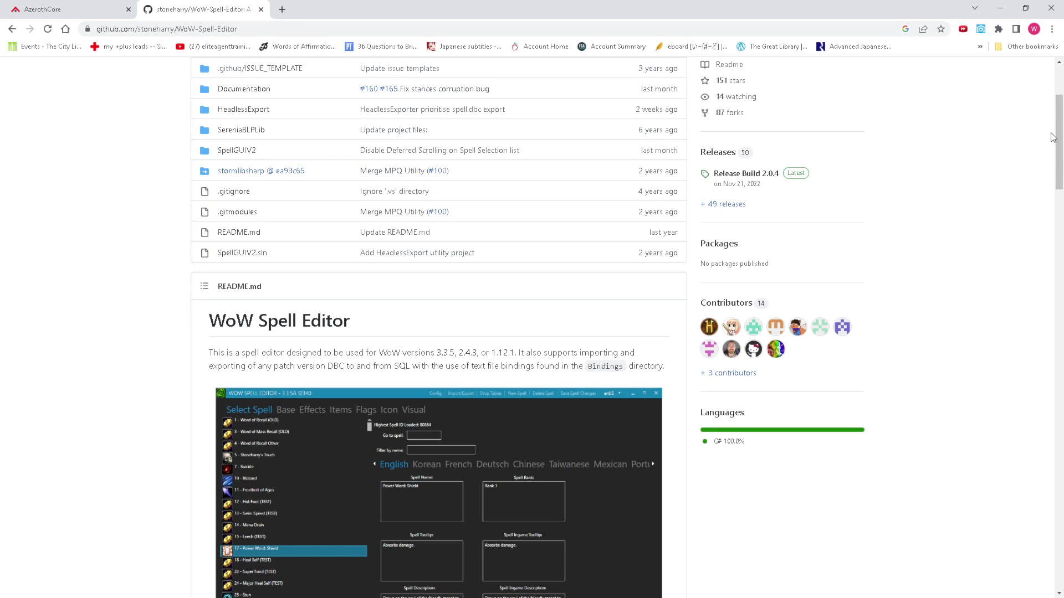
{"action": "left_click_drag", "start_coordinate": [1058, 133], "coordinate": [1059, 171]}
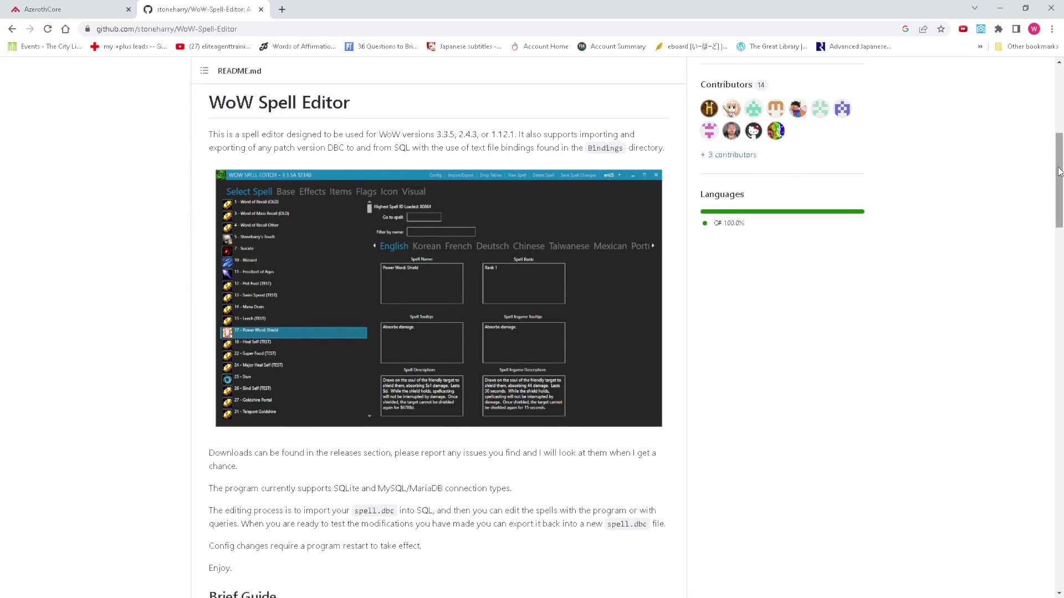
{"action": "scroll", "coordinate": [946, 297], "scroll_direction": "up", "scroll_amount": 6}
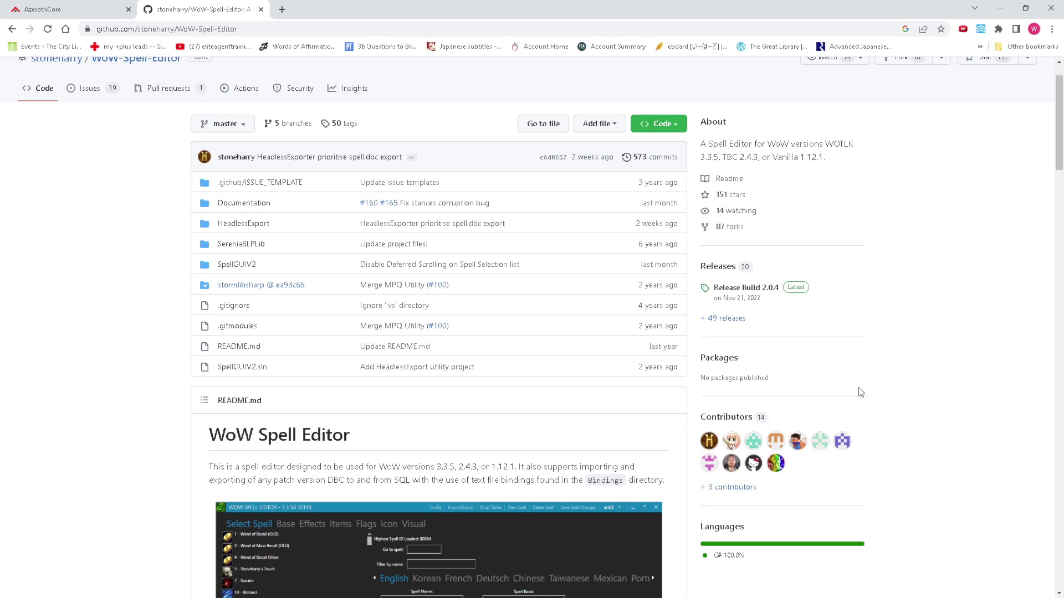
{"action": "left_click", "coordinate": [752, 298]}
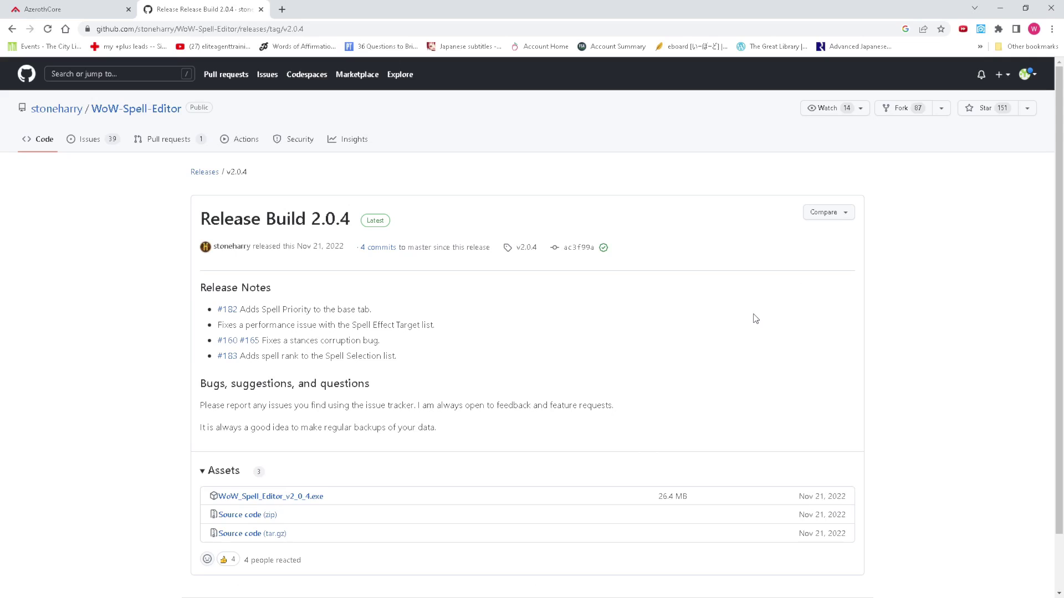
{"action": "left_click", "coordinate": [12, 29]}
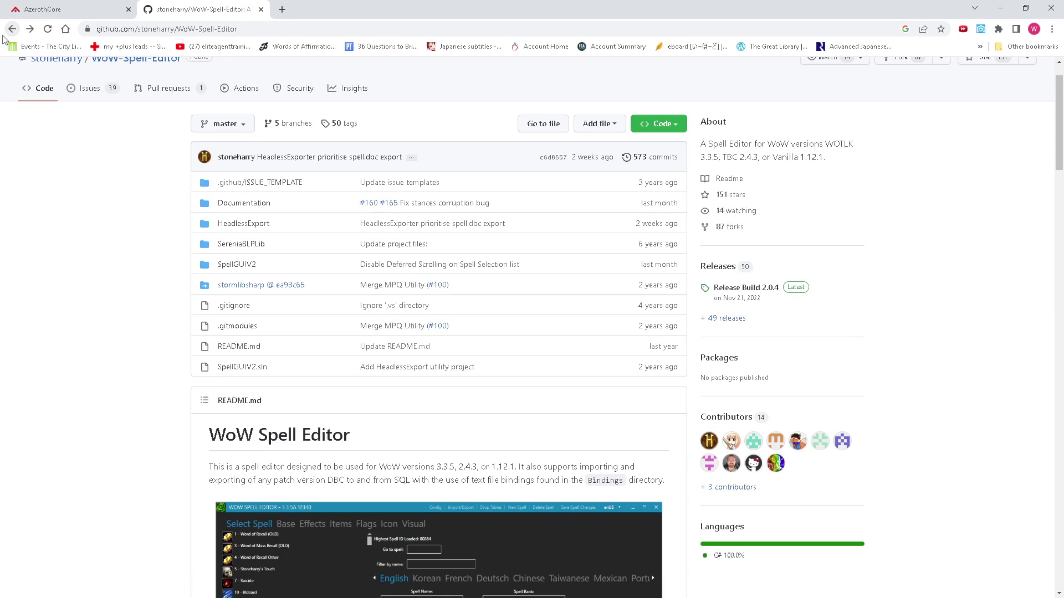
{"action": "left_click", "coordinate": [656, 129]}
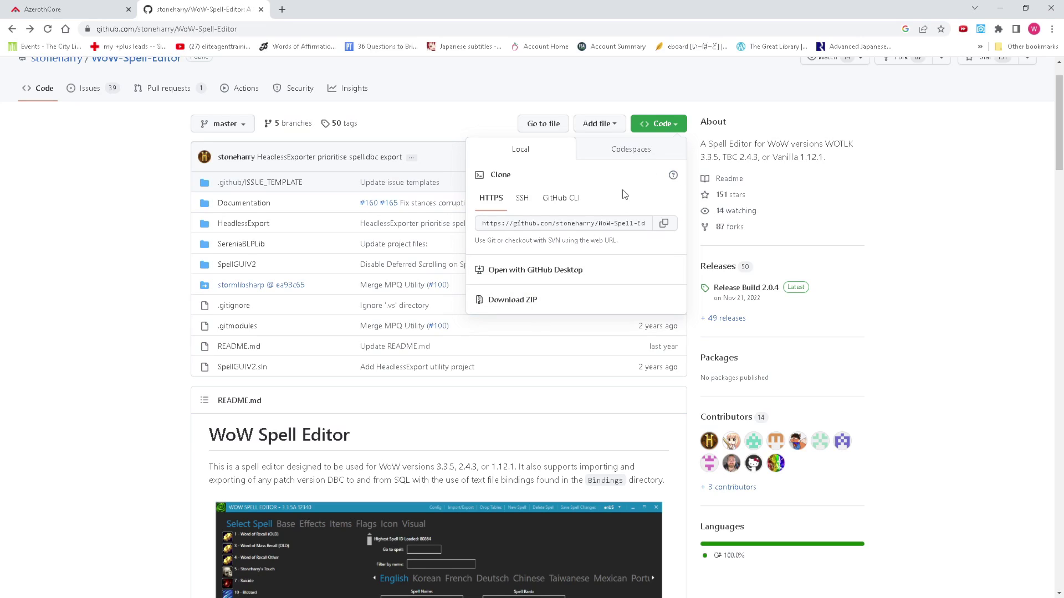
{"action": "left_click", "coordinate": [660, 118]}
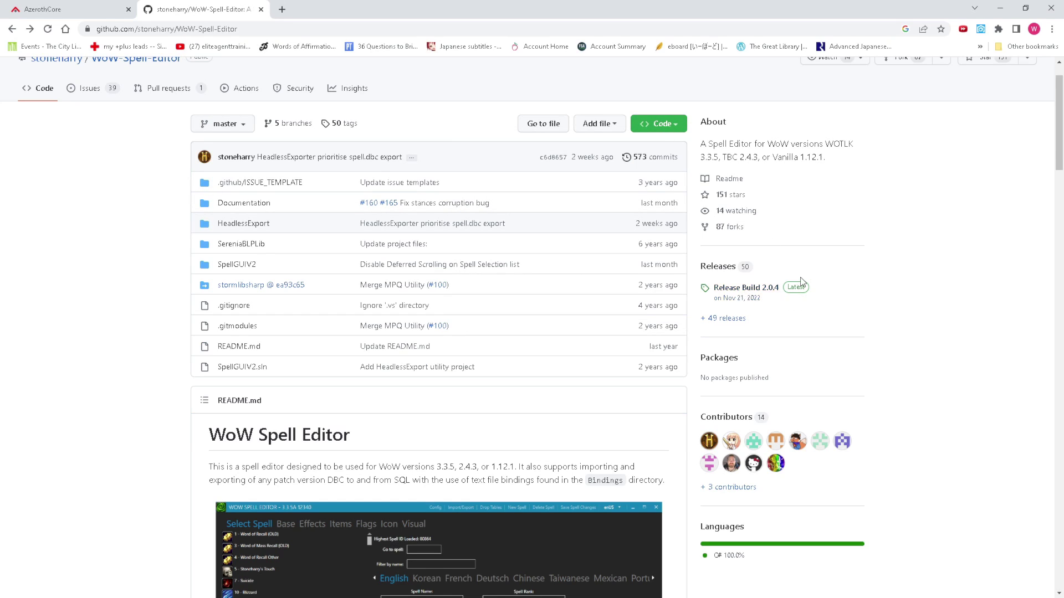
- Download WoW_Spell_Editor_v2_0_4.exe from the assets of Release Build 2.0.4
{"action": "left_click", "coordinate": [783, 290]}
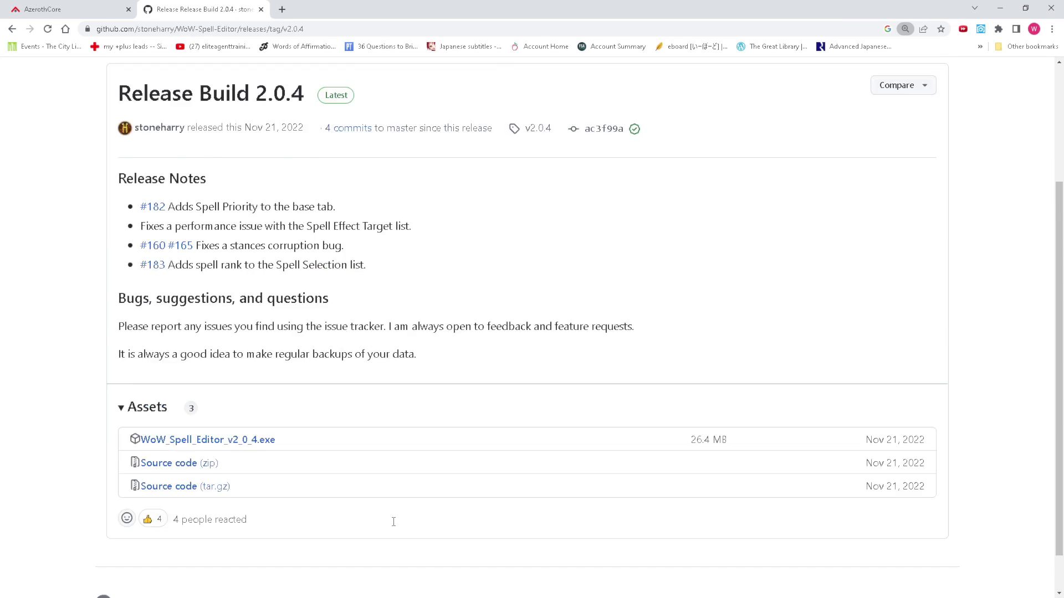
{"action": "key", "text": "ctrl+plus"}
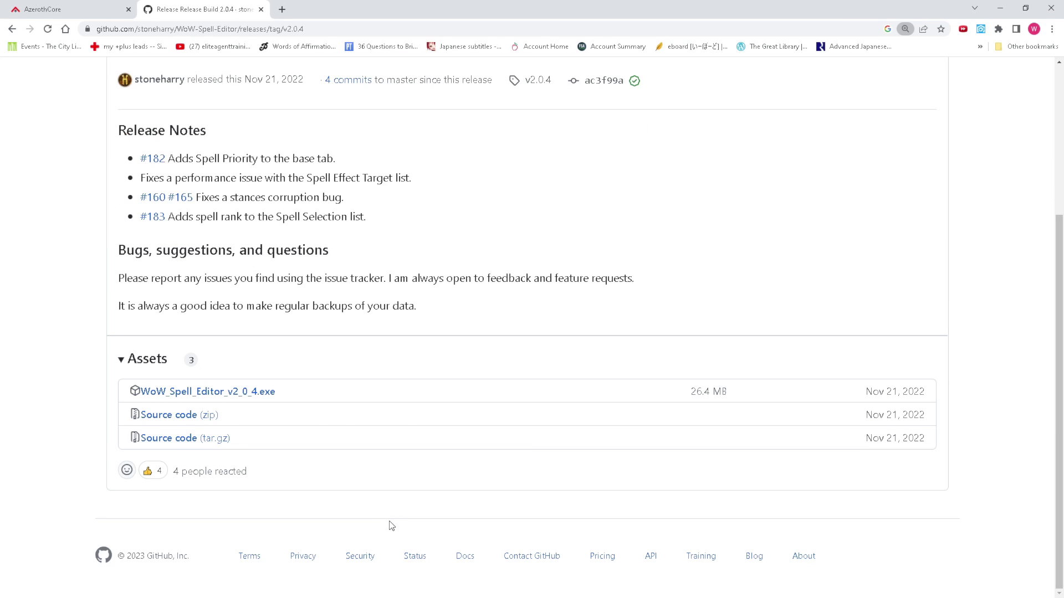
{"action": "left_click", "coordinate": [264, 394]}
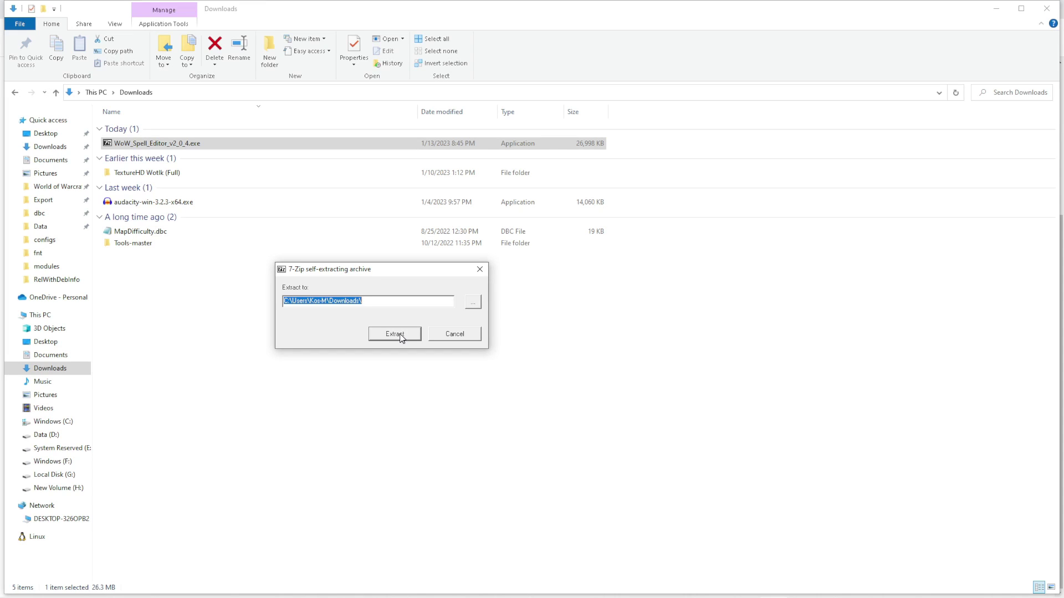
- Extract the self-extracting archive to the Downloads folder and launch SpellEditor_x64.exe from the WoW Spell Editor folder
{"action": "left_click", "coordinate": [400, 334]}
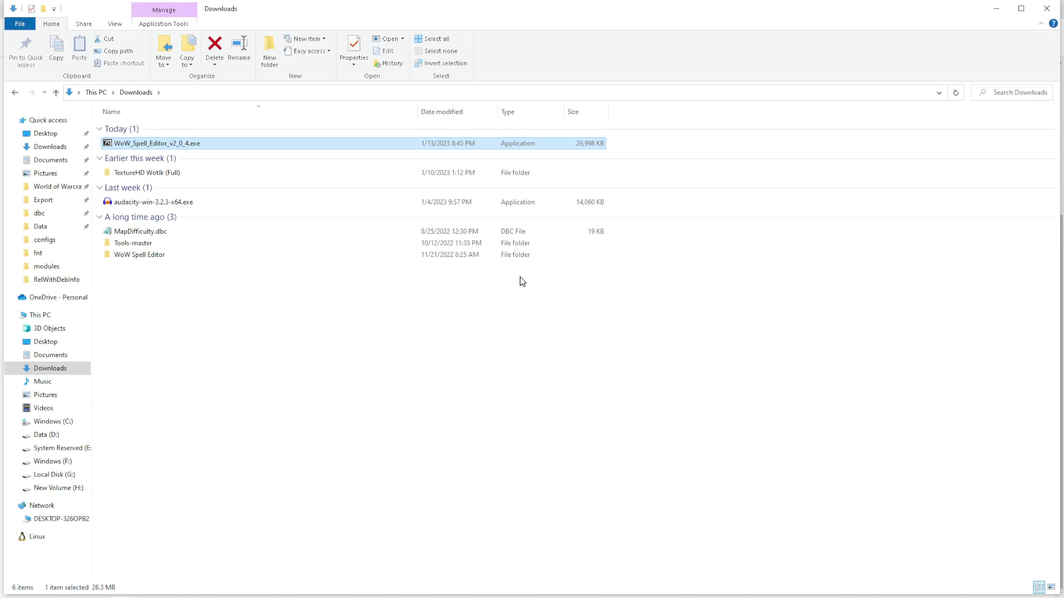
{"action": "left_click", "coordinate": [182, 272]}
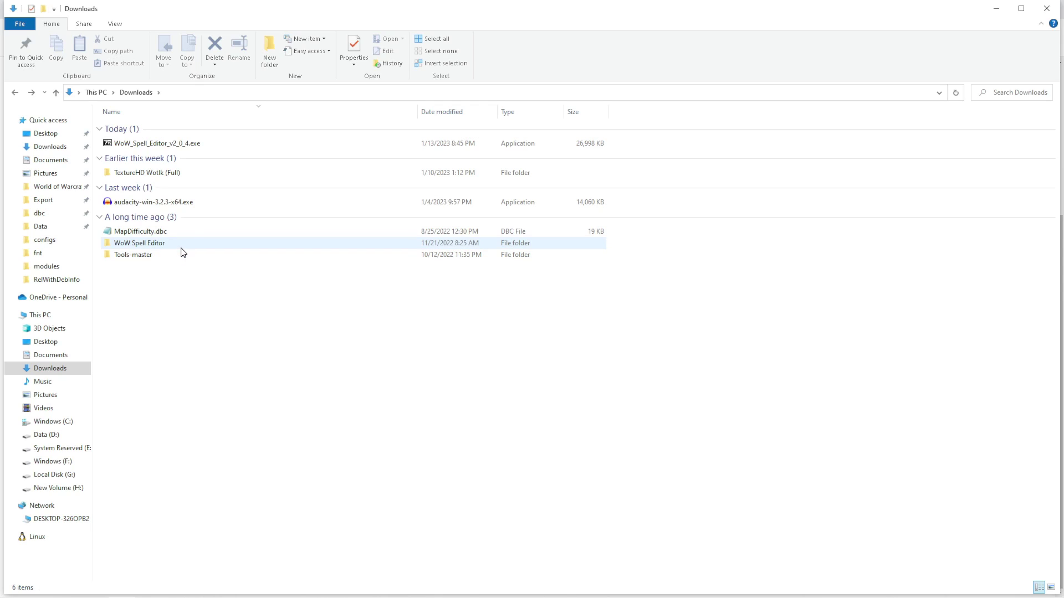
{"action": "double_click", "coordinate": [183, 247]}
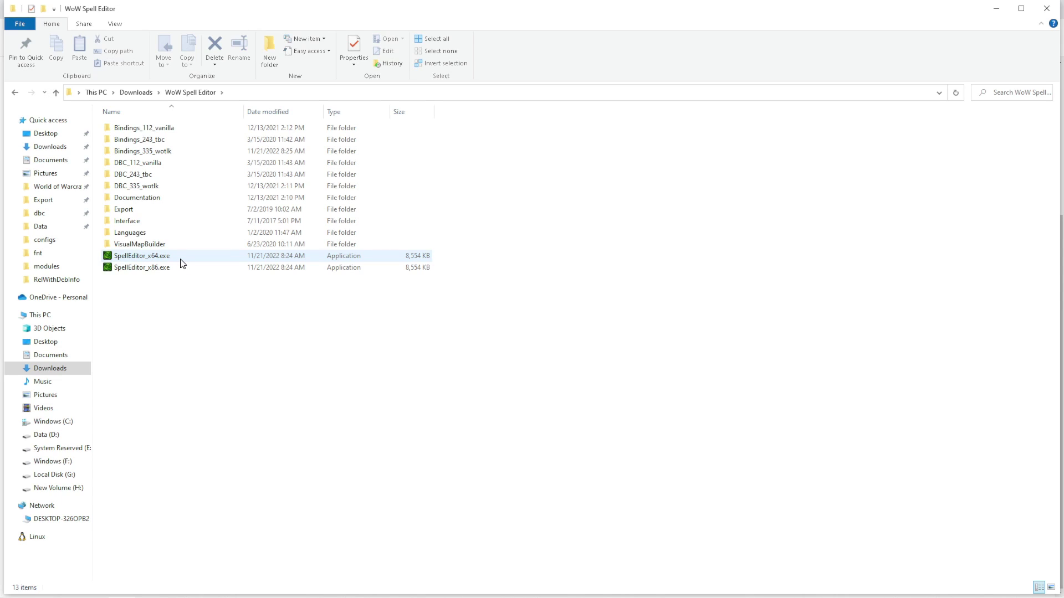
{"action": "double_click", "coordinate": [182, 263]}
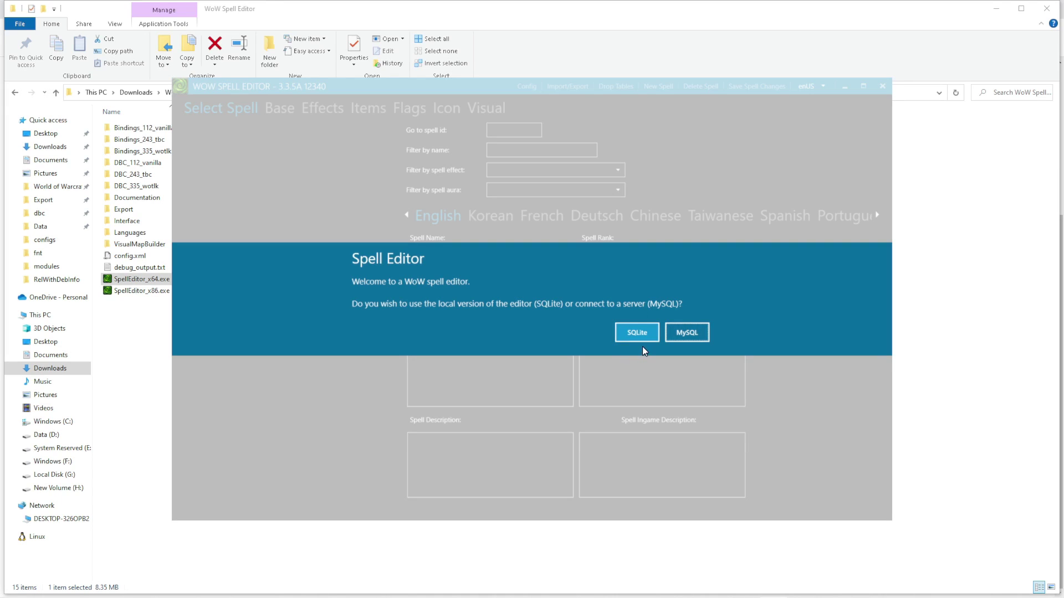
- Choose the MySQL connection and set its host to 127.0.0.1, copied from HeidiSQL's Private personal session
{"action": "left_click", "coordinate": [691, 333]}
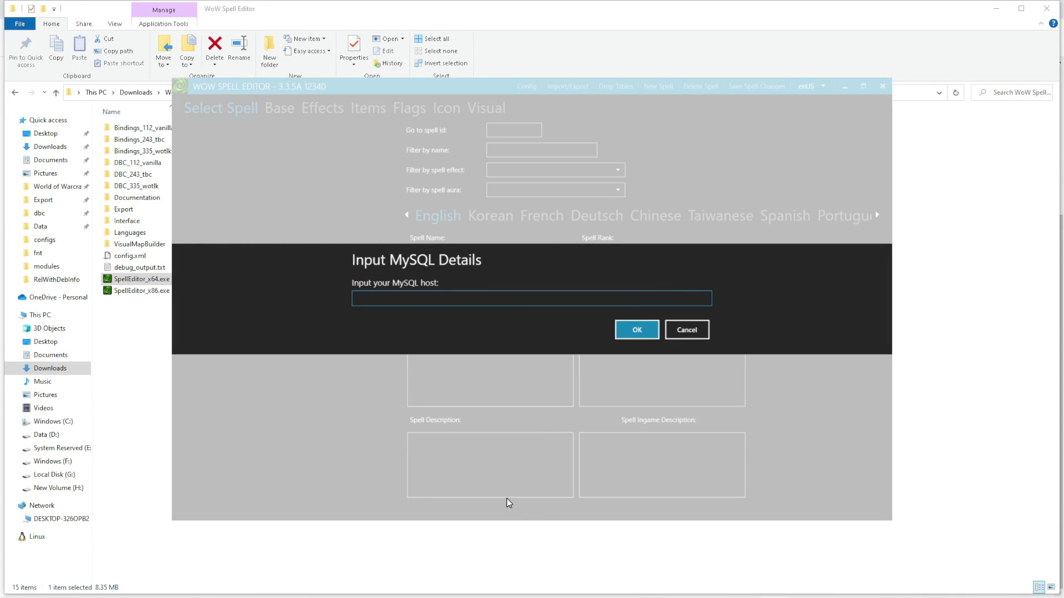
{"action": "left_click", "coordinate": [454, 588]}
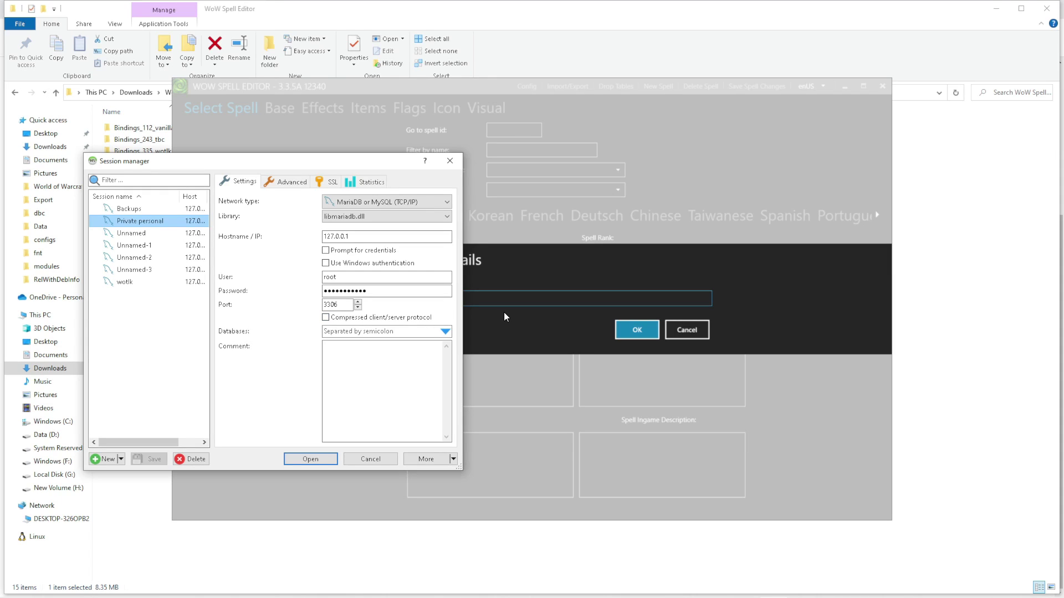
{"action": "double_click", "coordinate": [382, 237]}
{"action": "right_click", "coordinate": [382, 240]}
{"action": "left_click", "coordinate": [440, 274]}
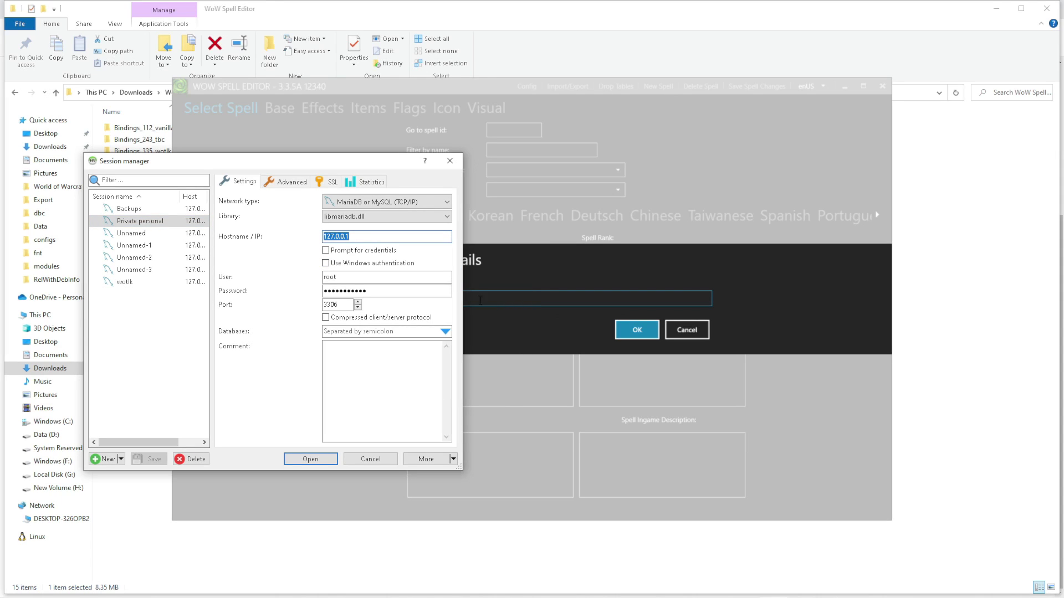
{"action": "left_click", "coordinate": [486, 299]}
{"action": "right_click", "coordinate": [486, 303]}
{"action": "left_click", "coordinate": [527, 342]}
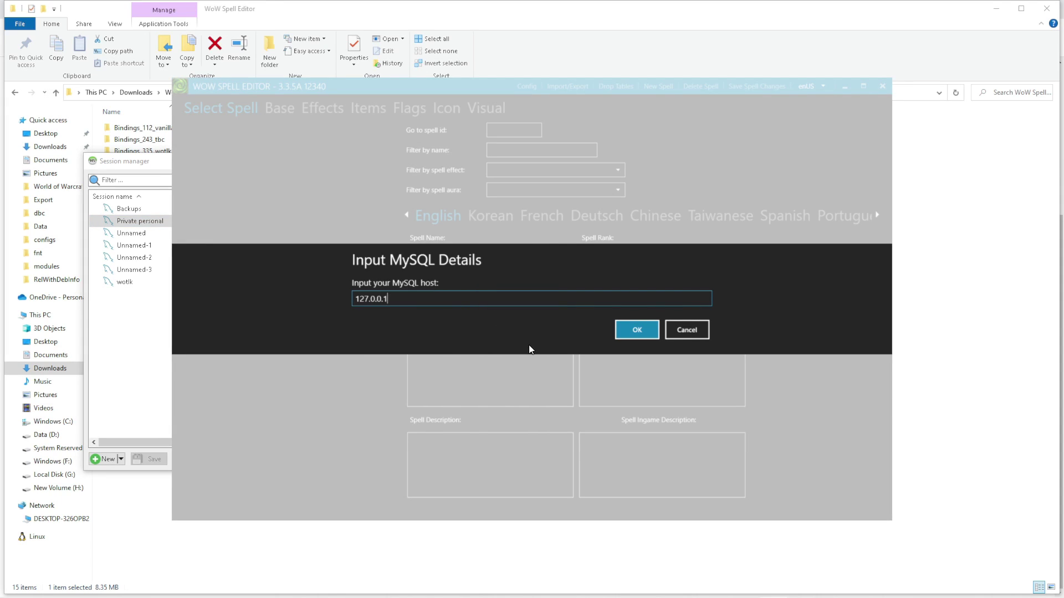
{"action": "left_click", "coordinate": [642, 336]}
- Submit root as the MySQL username and enter the MySQL password
{"action": "type", "text": "root"}
{"action": "key", "text": "Return"}
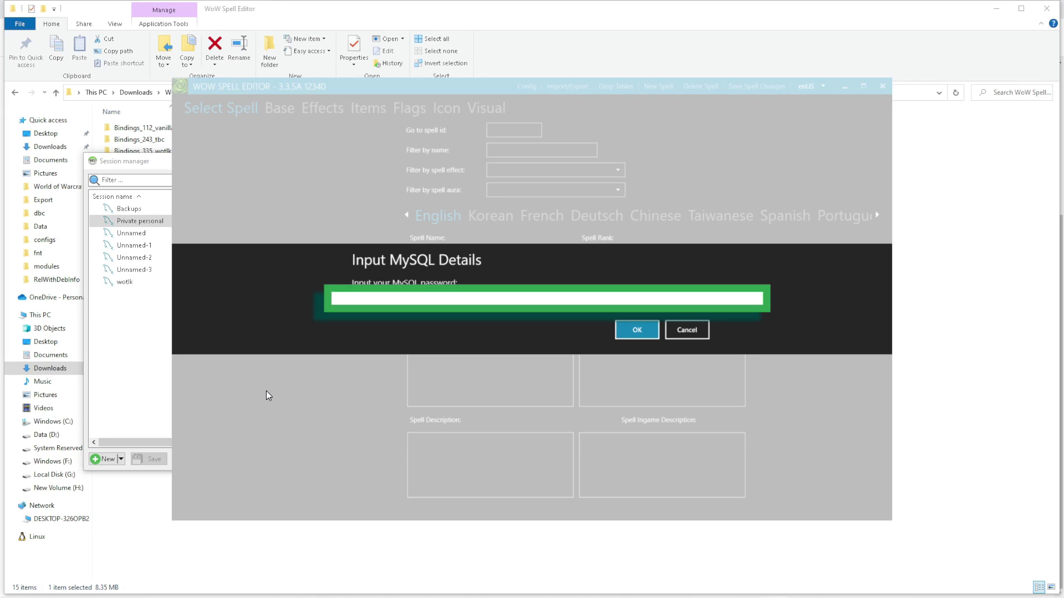
{"action": "key", "text": "Return"}
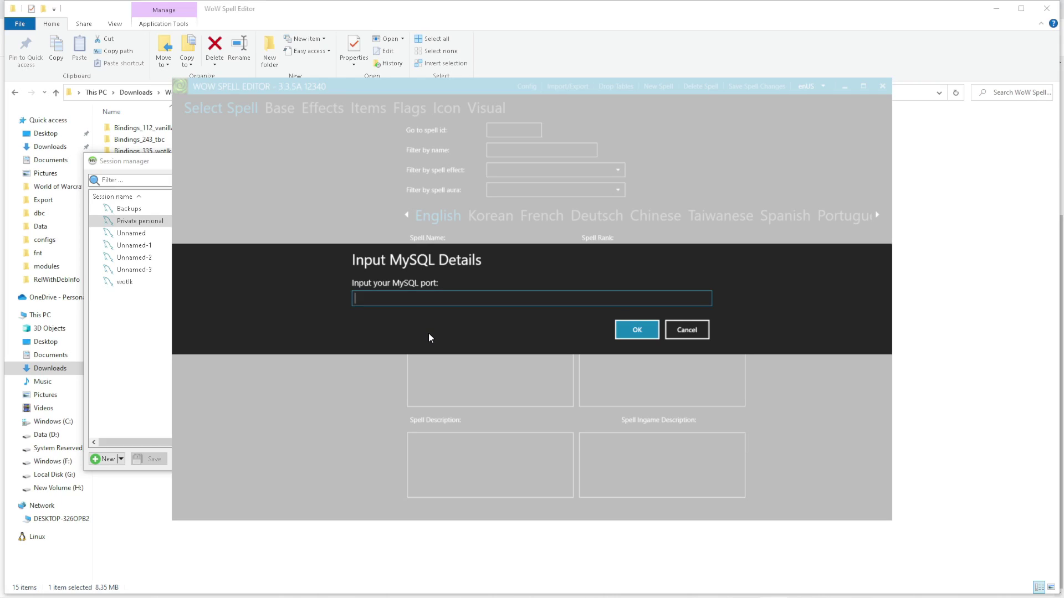
- Set the MySQL port to 3306 and name the database to create Spell2
{"action": "type", "text": "22"}
{"action": "key", "text": "BackSpace"}
{"action": "key", "text": "BackSpace"}
{"action": "type", "text": "3306"}
{"action": "left_click", "coordinate": [619, 323]}
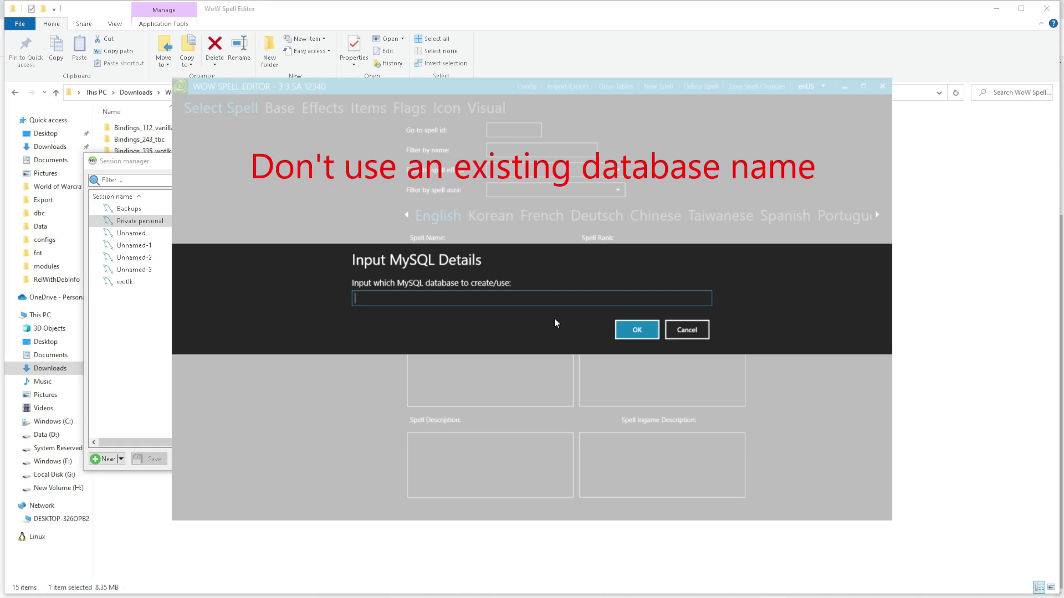
{"action": "type", "text": "Spell2"}
{"action": "left_click", "coordinate": [635, 327]}
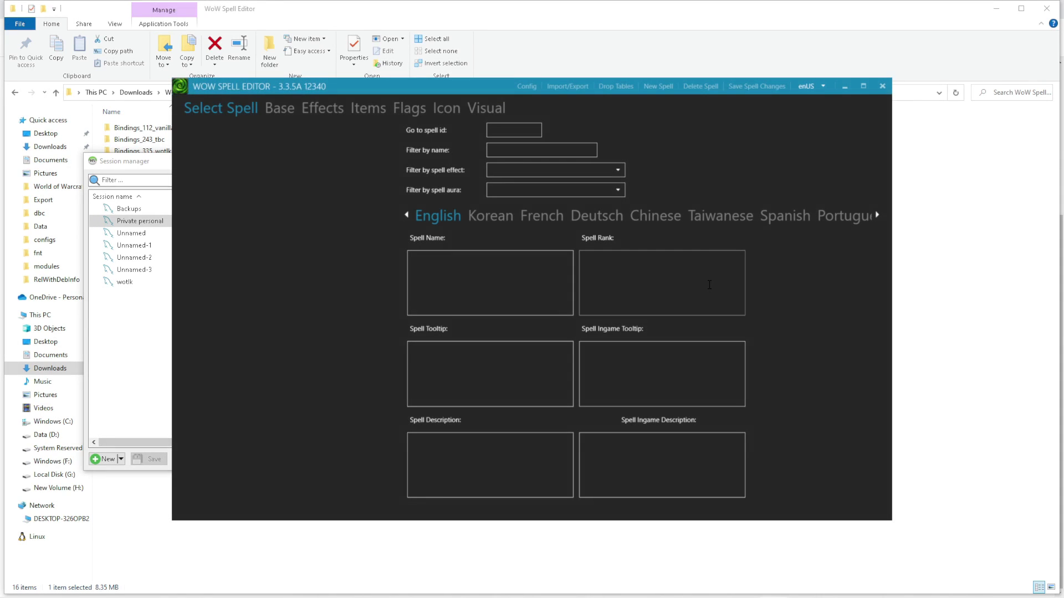
- Open the Private personal session in HeidiSQL and examine the tables of the spell2 database
{"action": "double_click", "coordinate": [140, 221]}
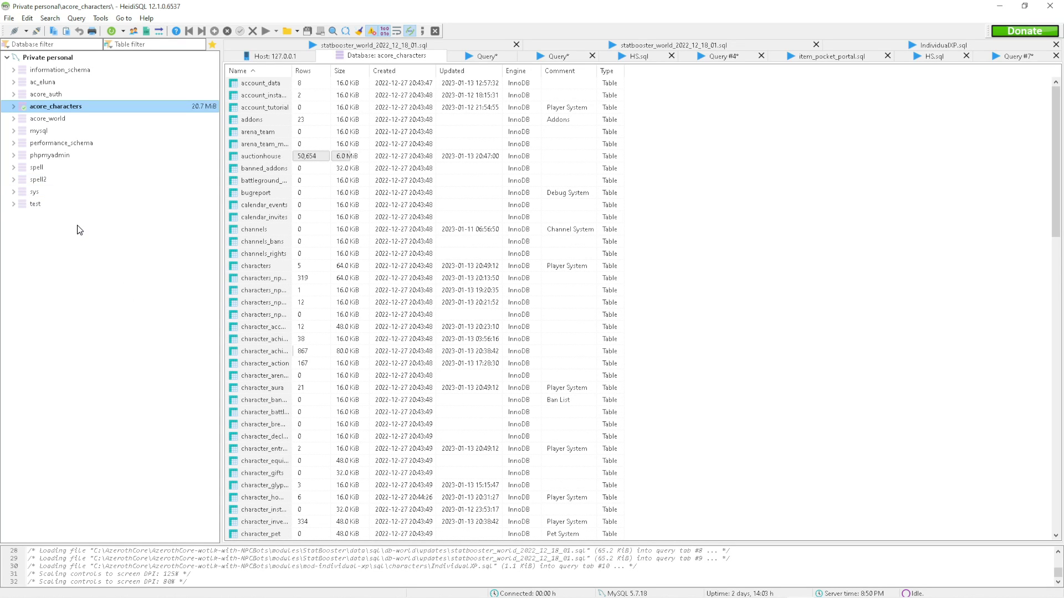
{"action": "left_click", "coordinate": [13, 179]}
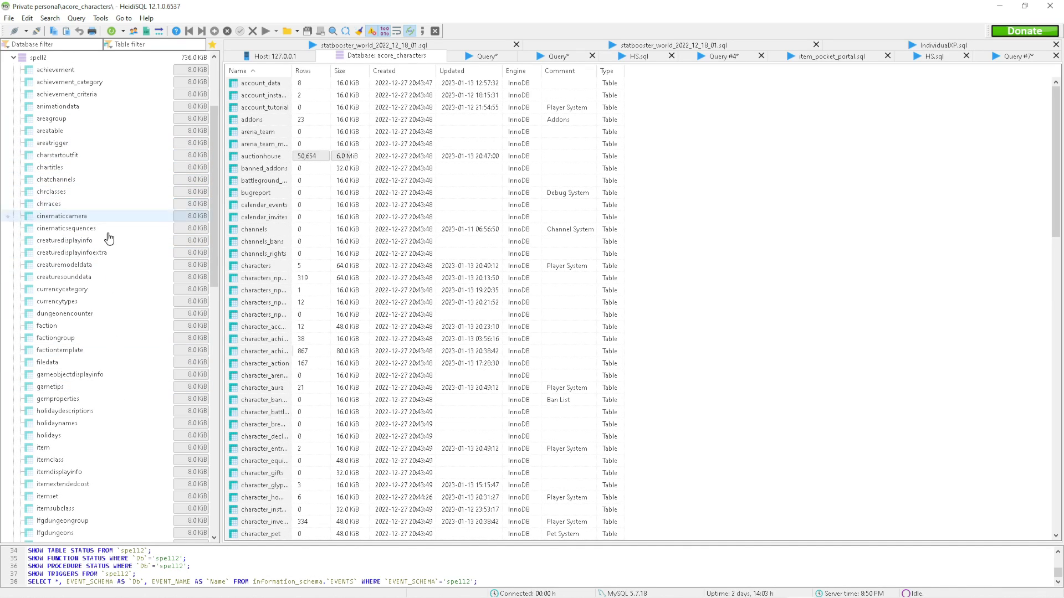
{"action": "scroll", "coordinate": [121, 399], "scroll_direction": "down", "scroll_amount": 18}
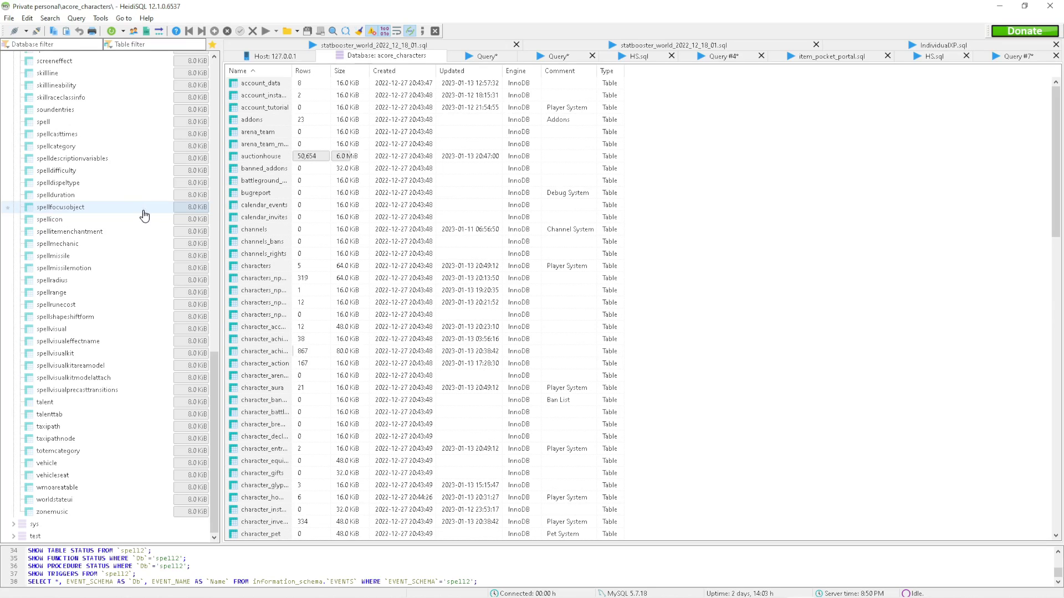
{"action": "left_click", "coordinate": [1049, 7]}
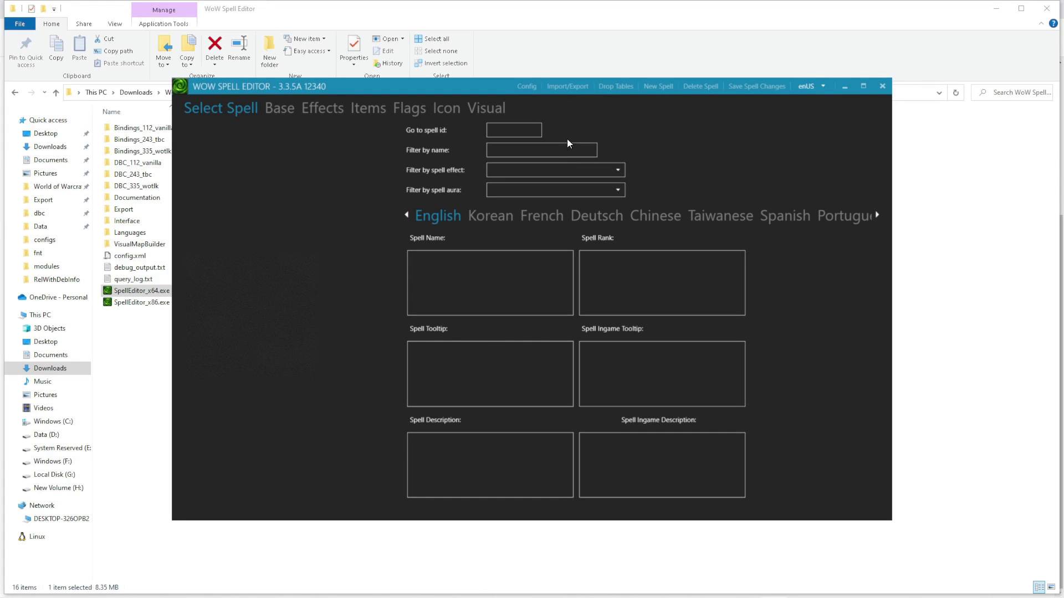
- Set the Bindings directory to the Bindings_335_wotlk folder in the spell editor's configuration
{"action": "left_click", "coordinate": [526, 87]}
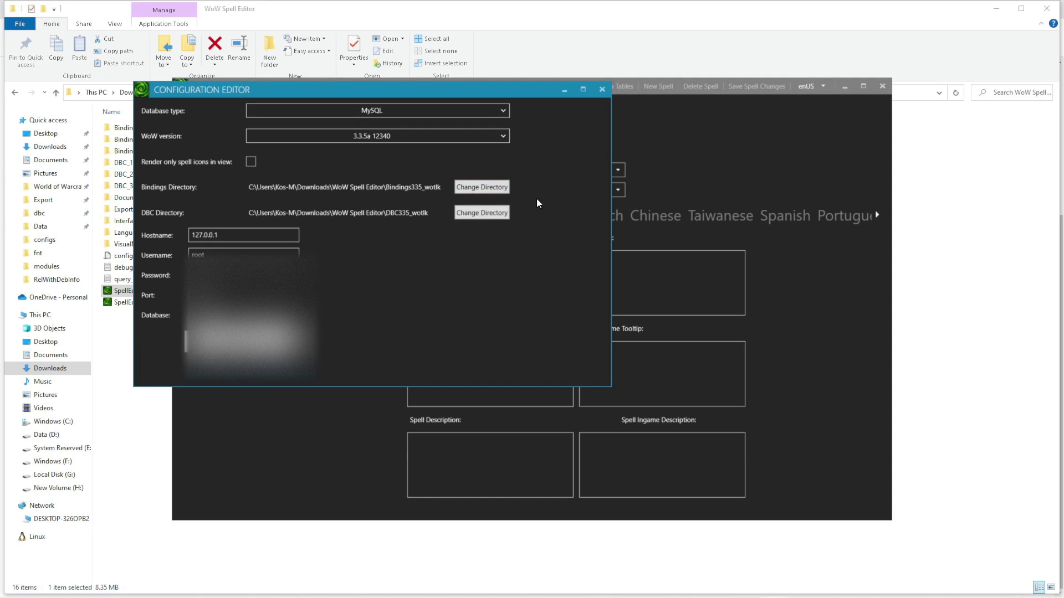
{"action": "left_click", "coordinate": [467, 186]}
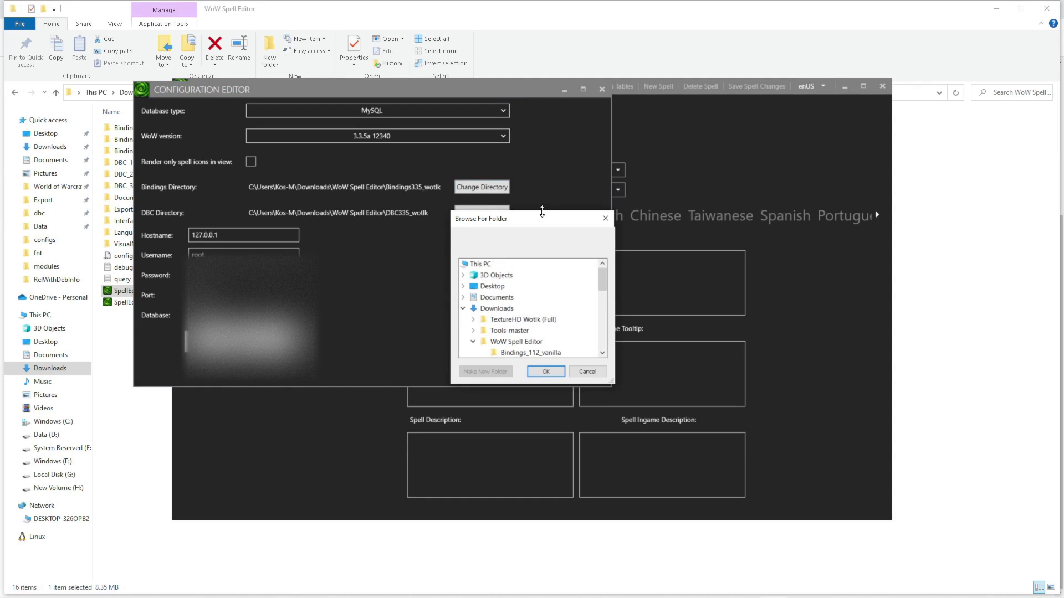
{"action": "mouse_move", "coordinate": [600, 284]}
{"action": "left_mouse_down"}
{"action": "mouse_move", "coordinate": [608, 331]}
{"action": "mouse_move", "coordinate": [605, 273]}
{"action": "left_mouse_up"}
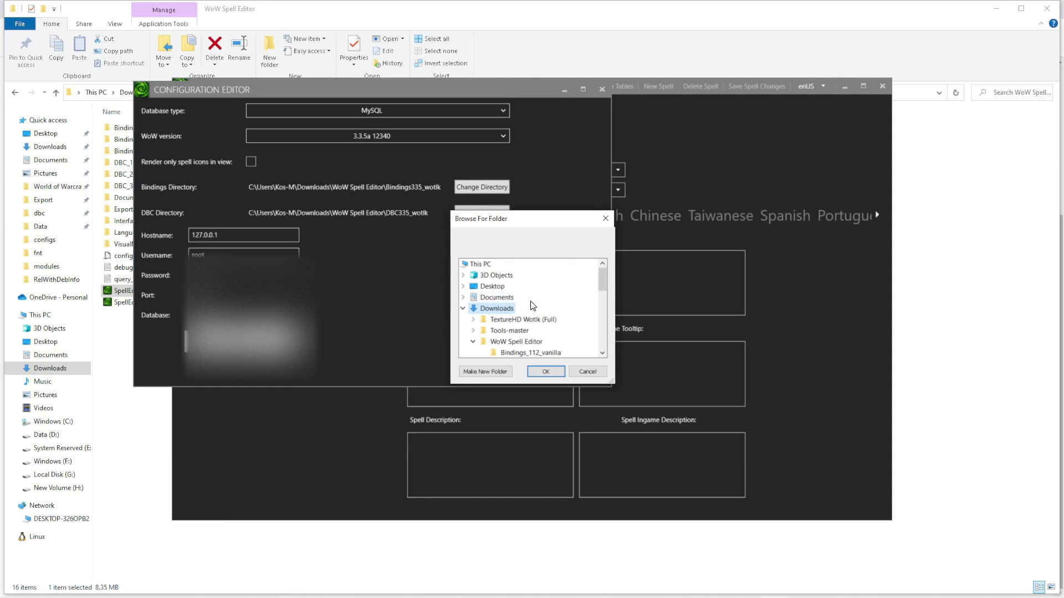
{"action": "scroll", "coordinate": [540, 308], "scroll_direction": "down", "scroll_amount": 7}
{"action": "scroll", "coordinate": [542, 309], "scroll_direction": "up", "scroll_amount": 5}
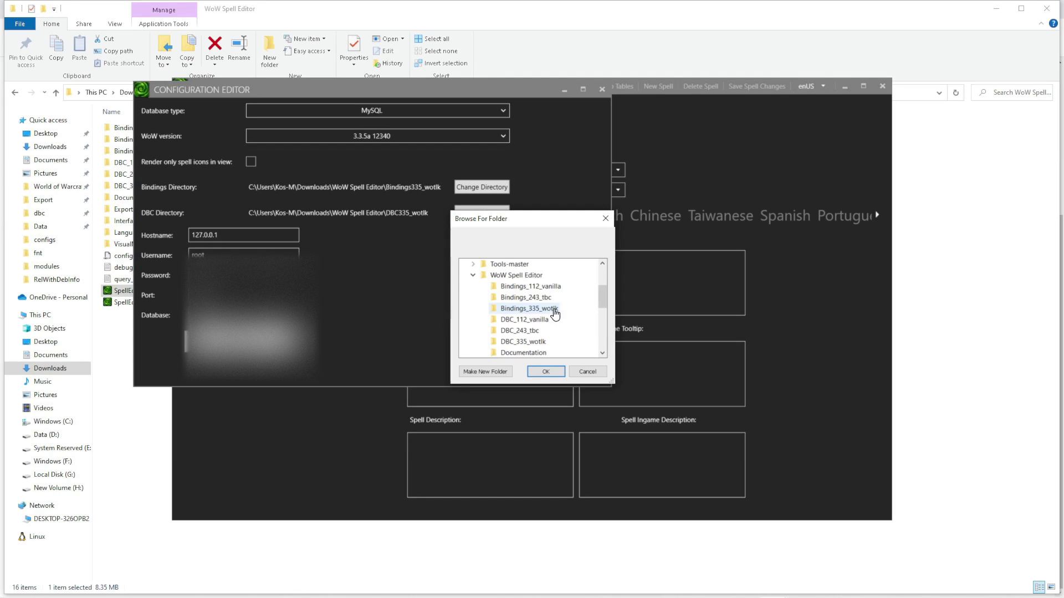
{"action": "left_click", "coordinate": [546, 375]}
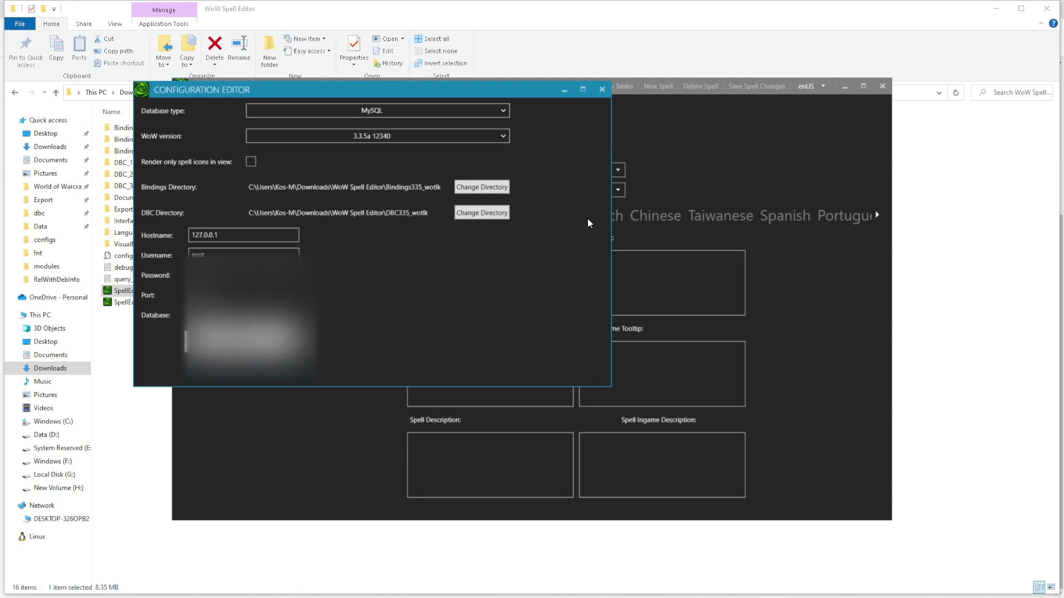
- Set the DBC directory to the dbc folder inside Desktop\Data in the spell editor's configuration
{"action": "left_click", "coordinate": [495, 213]}
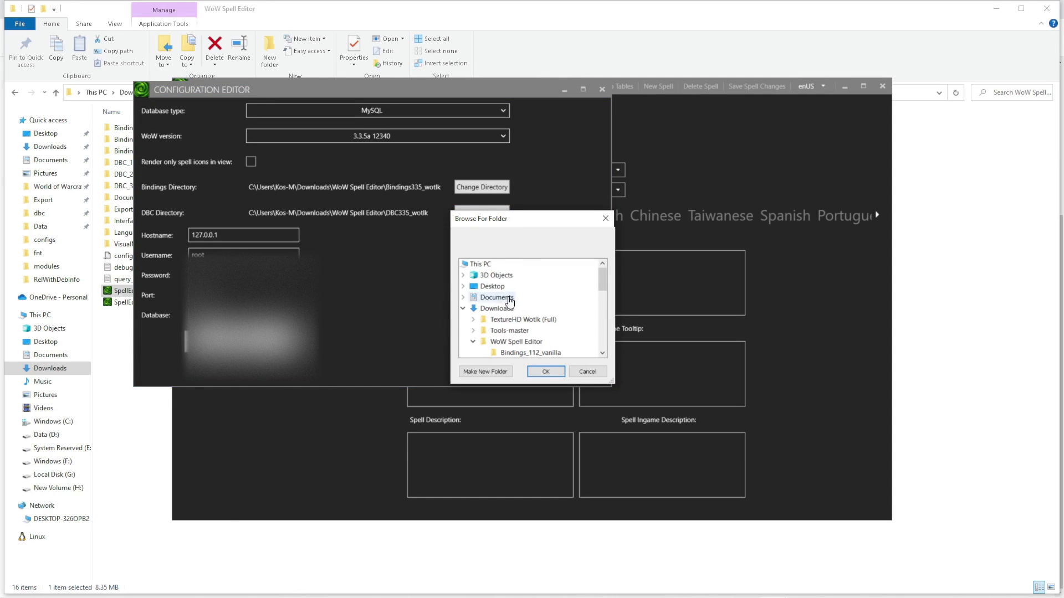
{"action": "left_click", "coordinate": [464, 287]}
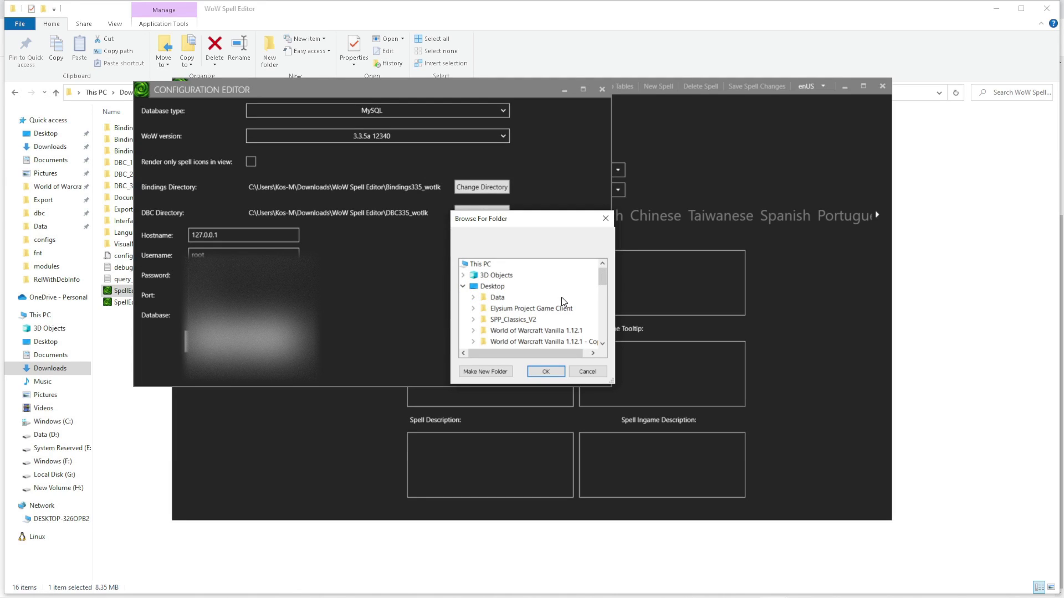
{"action": "double_click", "coordinate": [502, 301]}
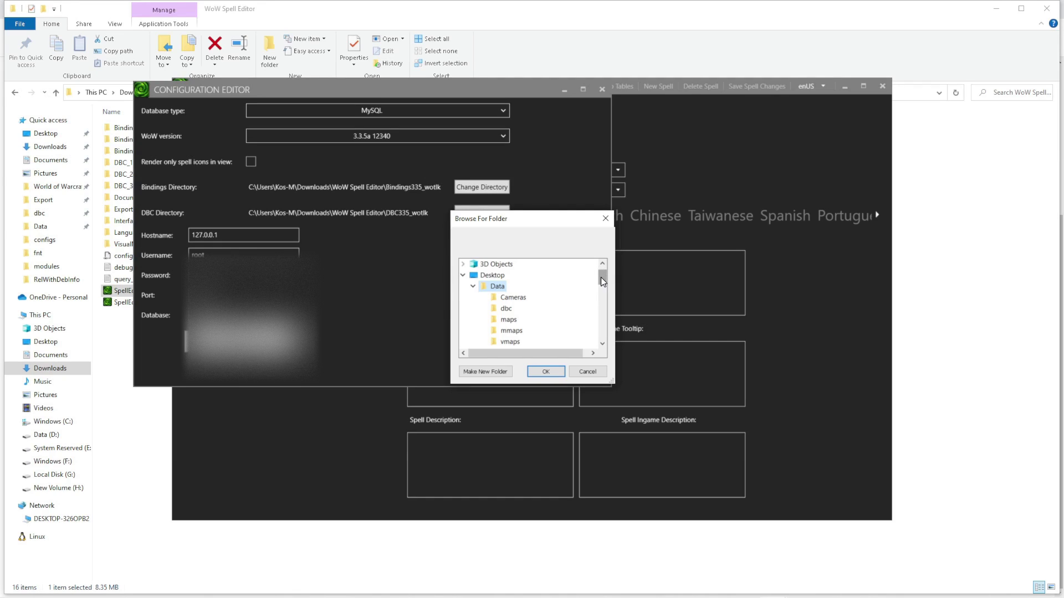
{"action": "left_click_drag", "start_coordinate": [600, 277], "coordinate": [598, 279]}
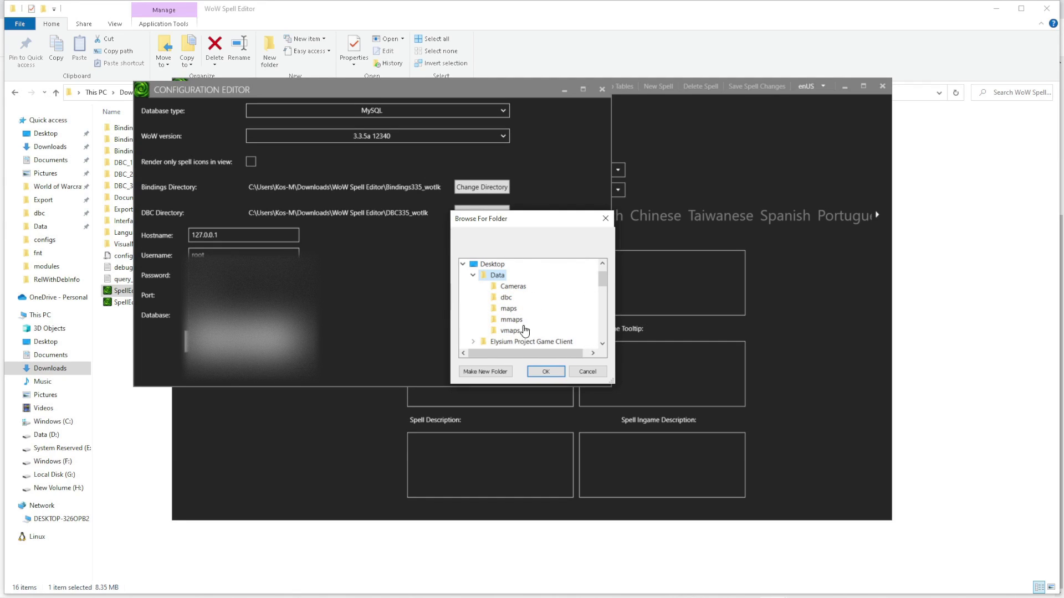
{"action": "left_click", "coordinate": [502, 301]}
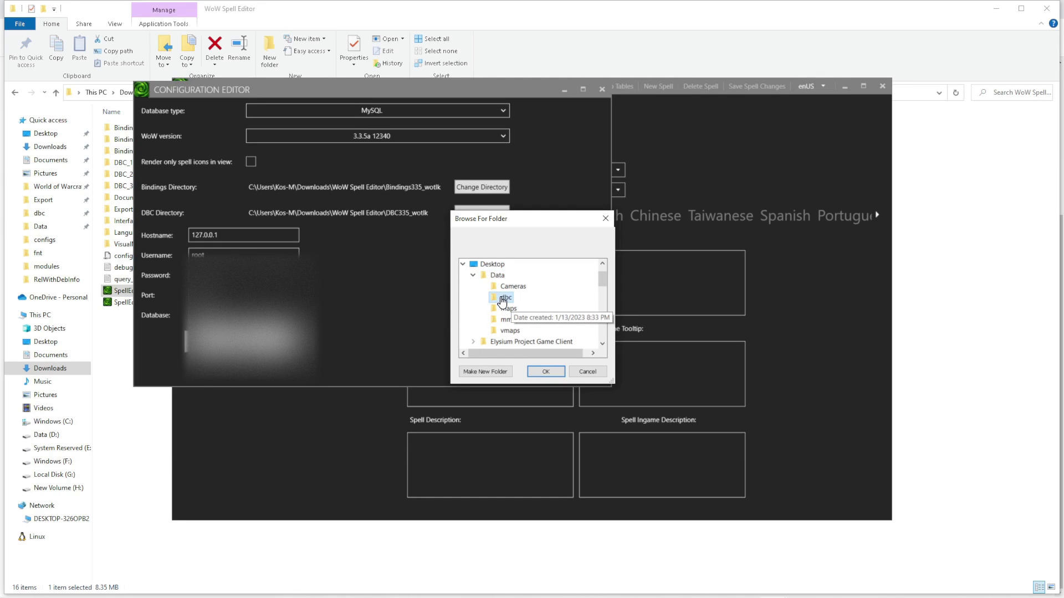
{"action": "left_click", "coordinate": [557, 371]}
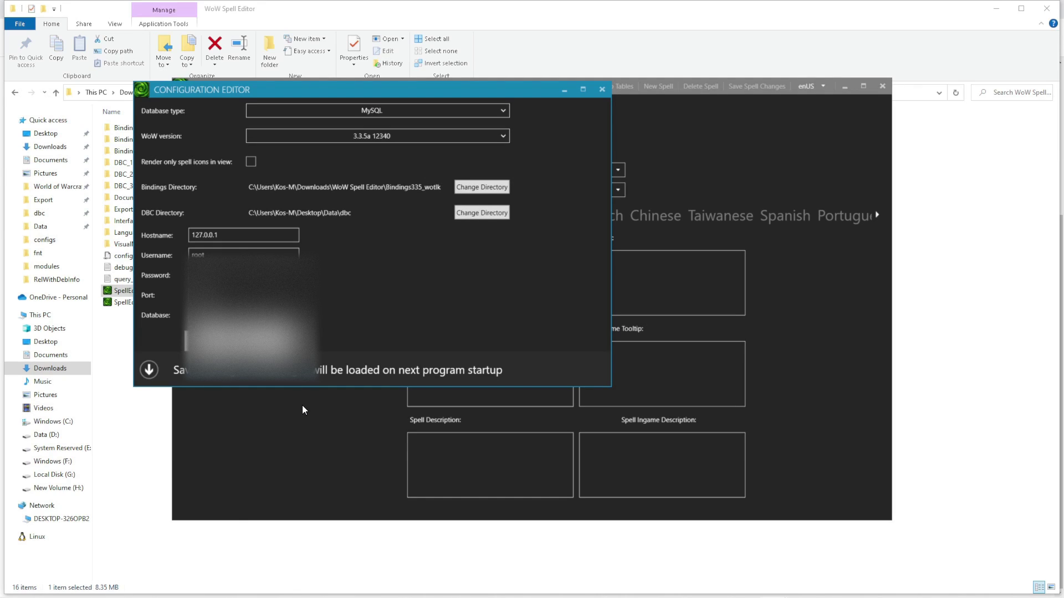
- Close the configuration editor and restart the 64-bit spell editor to load the saved settings
{"action": "left_click", "coordinate": [602, 90]}
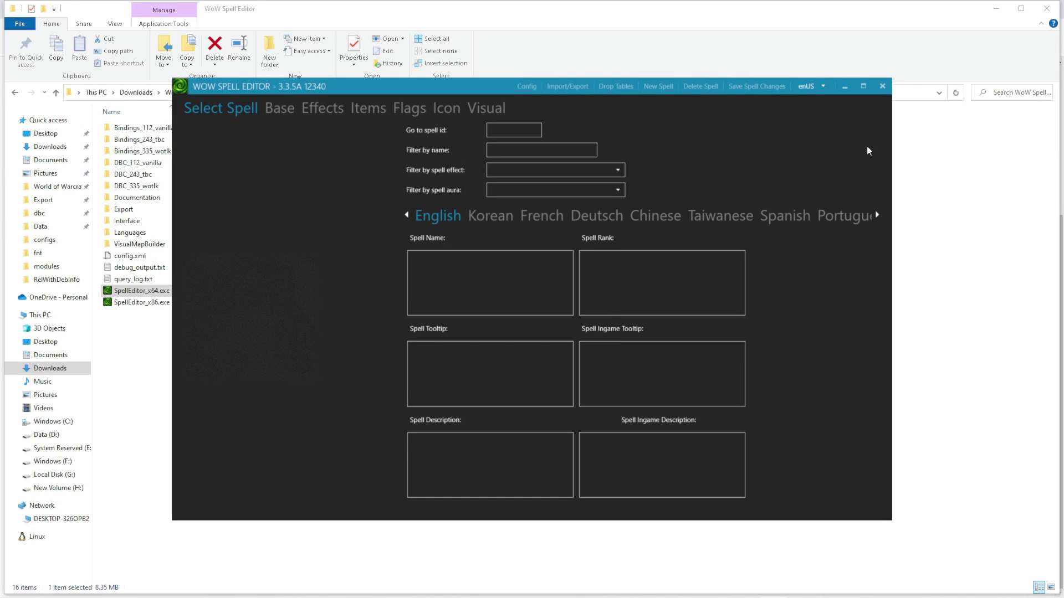
{"action": "left_click", "coordinate": [882, 91]}
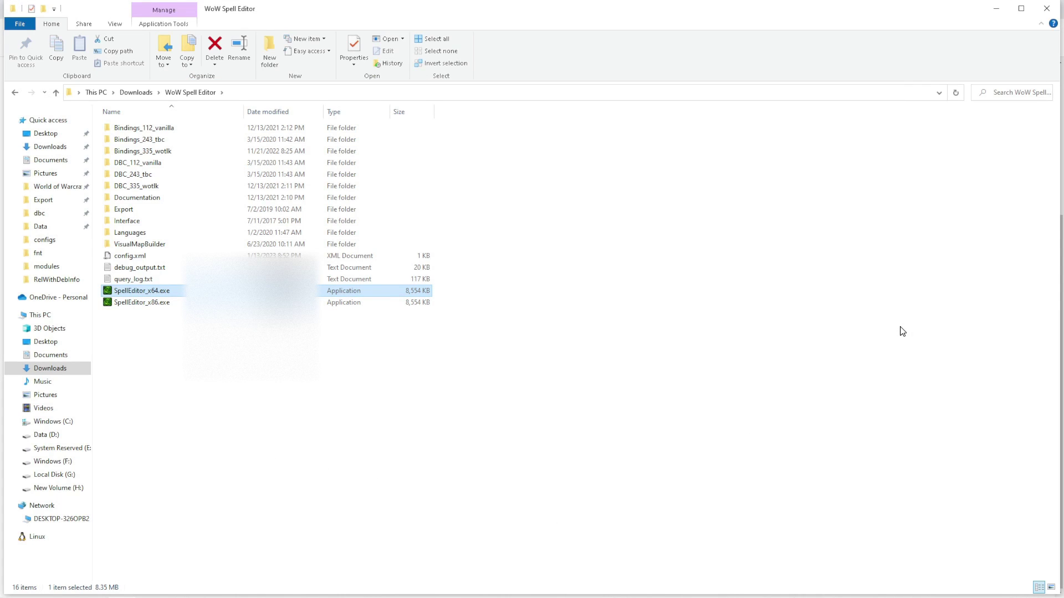
{"action": "key", "text": "Return"}
{"action": "left_click", "coordinate": [657, 334]}
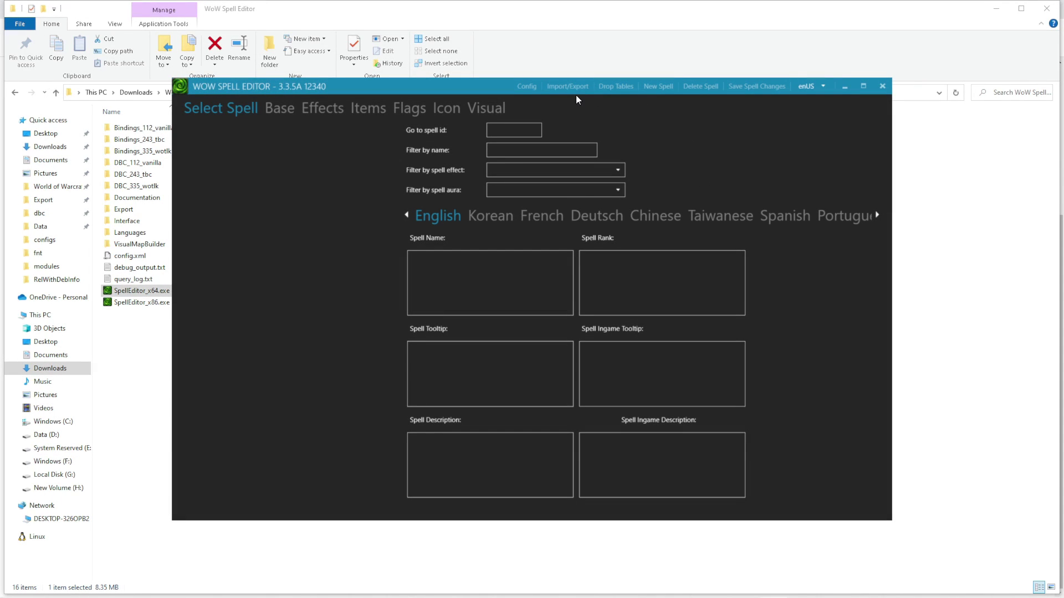
- Review the DBC import list and import the DBC files that are checked by default
{"action": "left_click", "coordinate": [569, 88]}
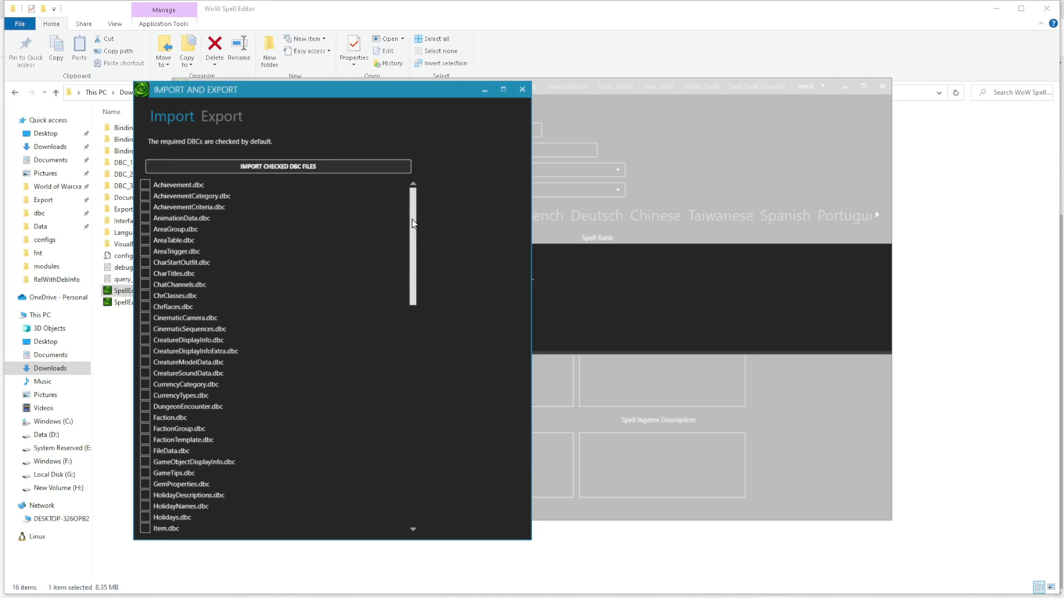
{"action": "scroll", "coordinate": [410, 230], "scroll_direction": "down", "scroll_amount": 2}
{"action": "left_click_drag", "start_coordinate": [410, 235], "coordinate": [408, 300]}
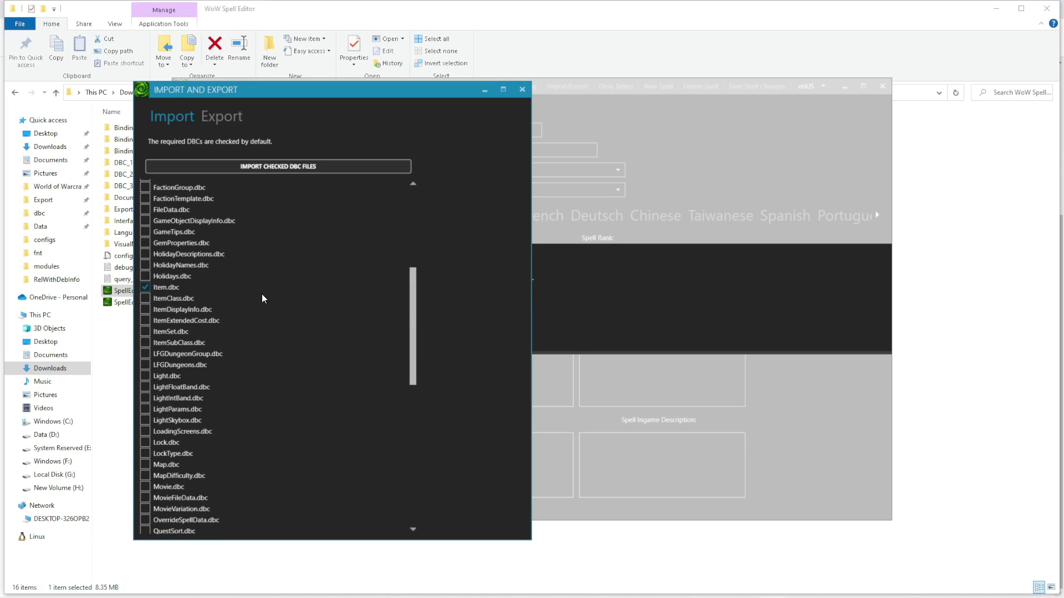
{"action": "left_click_drag", "start_coordinate": [412, 296], "coordinate": [411, 438]}
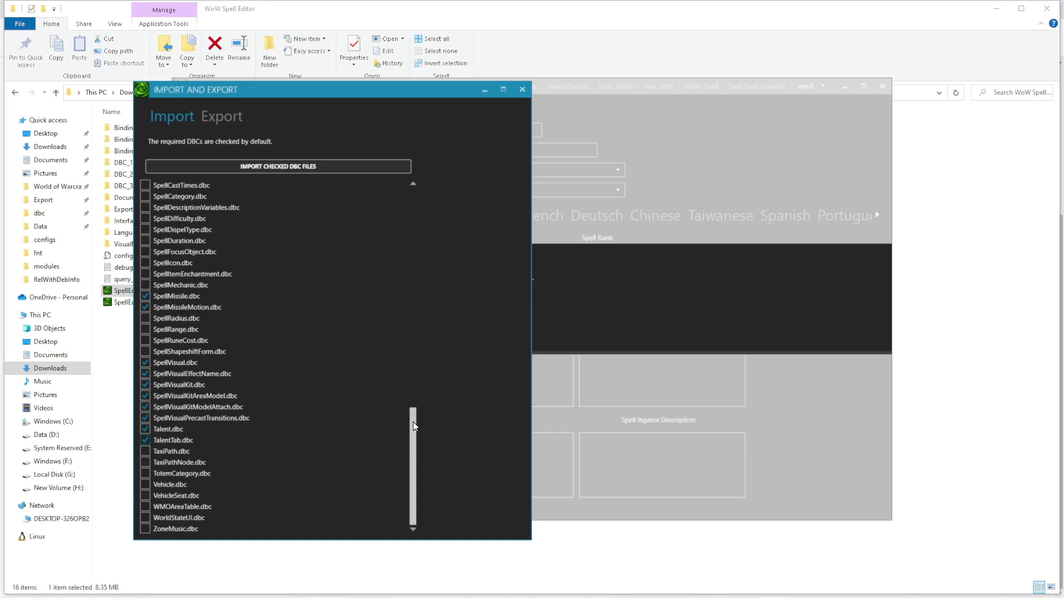
{"action": "left_click_drag", "start_coordinate": [414, 421], "coordinate": [490, 197]}
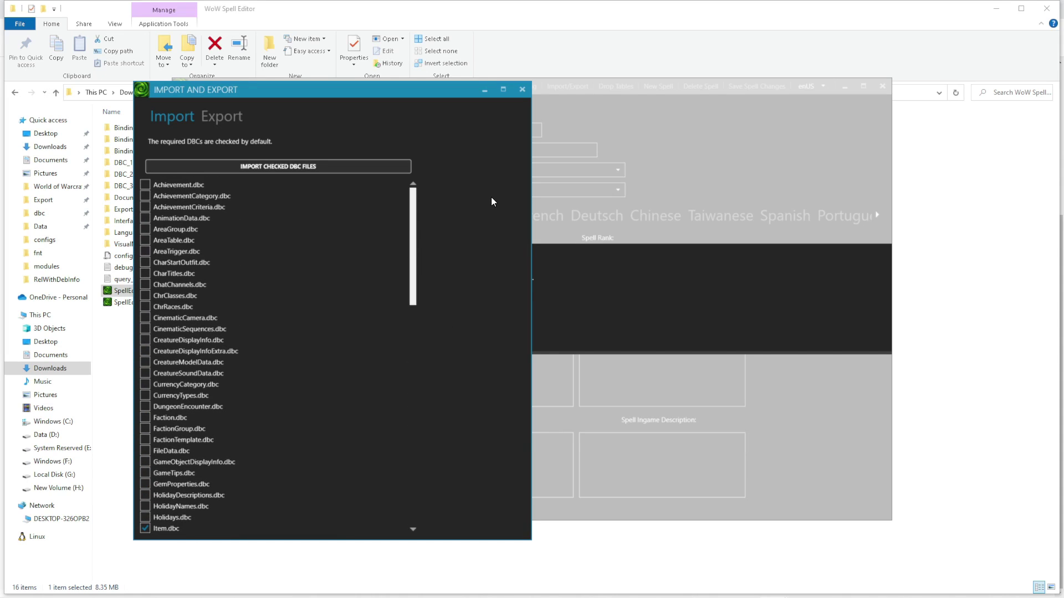
{"action": "left_click", "coordinate": [361, 166]}
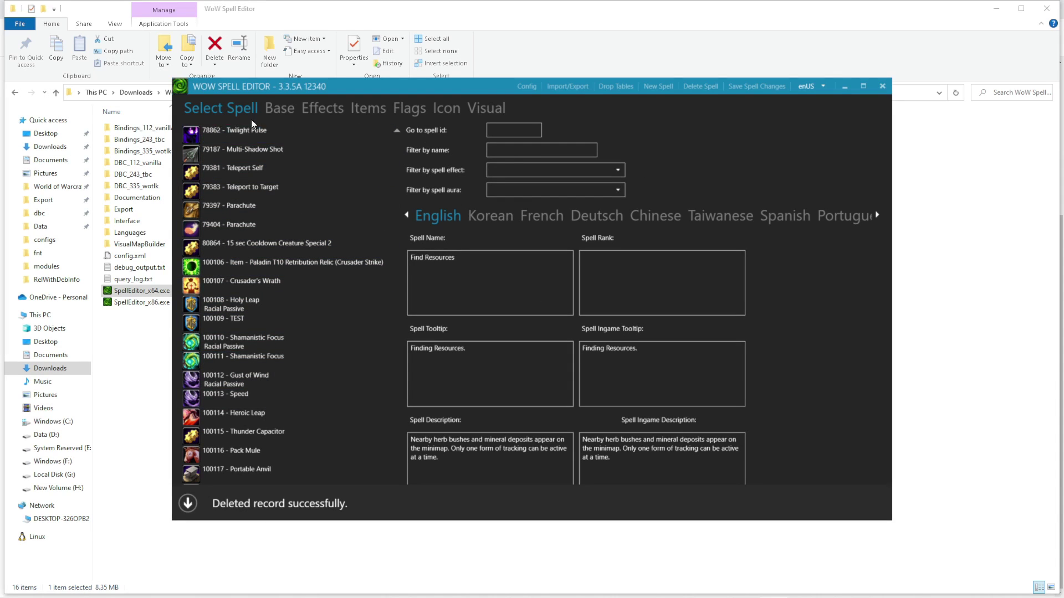
- Dismiss the notification and view the Blizzard Rank 1 spell near the start of the spell list
{"action": "left_click", "coordinate": [188, 504]}
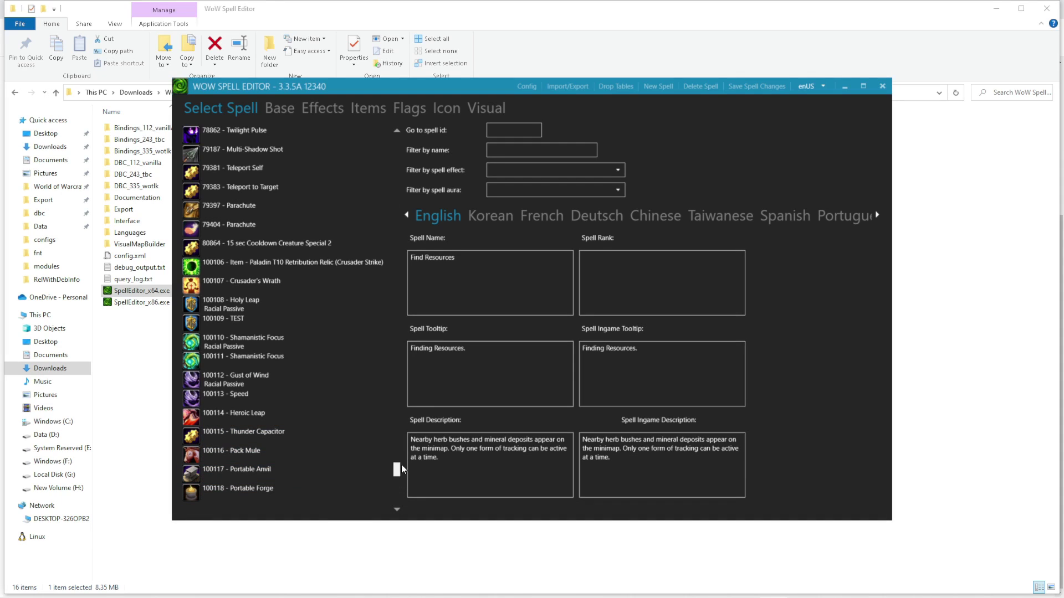
{"action": "left_click_drag", "start_coordinate": [397, 470], "coordinate": [397, 141]}
{"action": "left_click", "coordinate": [232, 228]}
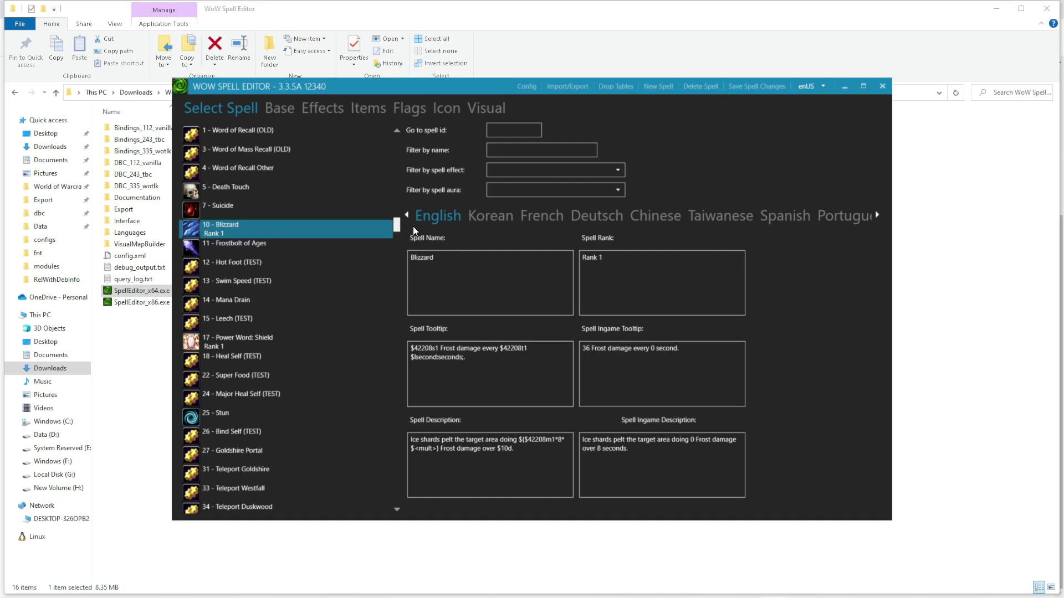
- Filter the spells by "find herbs" and examine the base and effect settings of spell 2383, including Misc Value A
{"action": "left_click", "coordinate": [501, 151]}
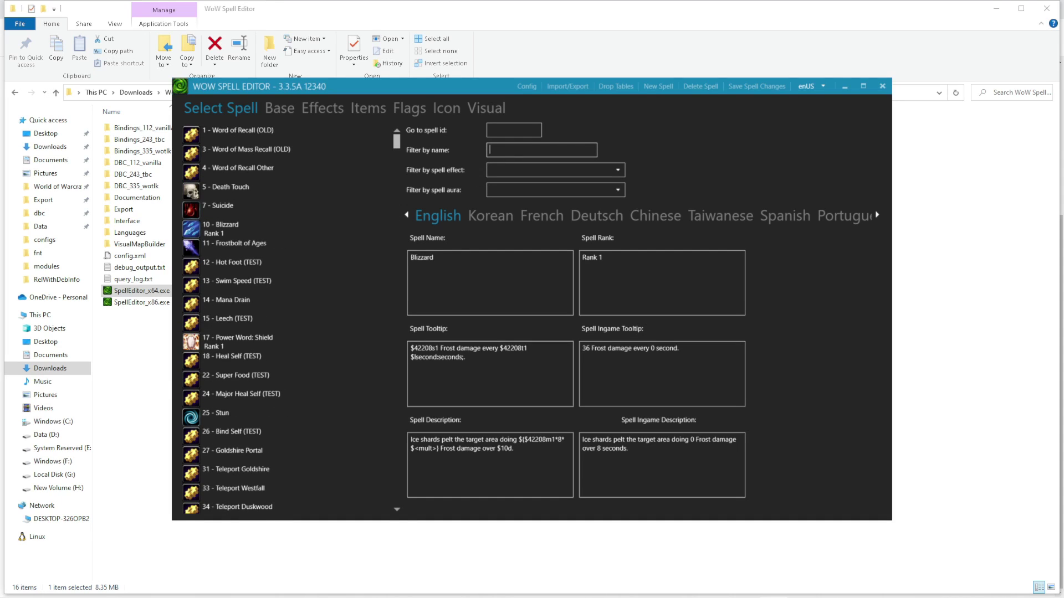
{"action": "type", "text": "find herbs"}
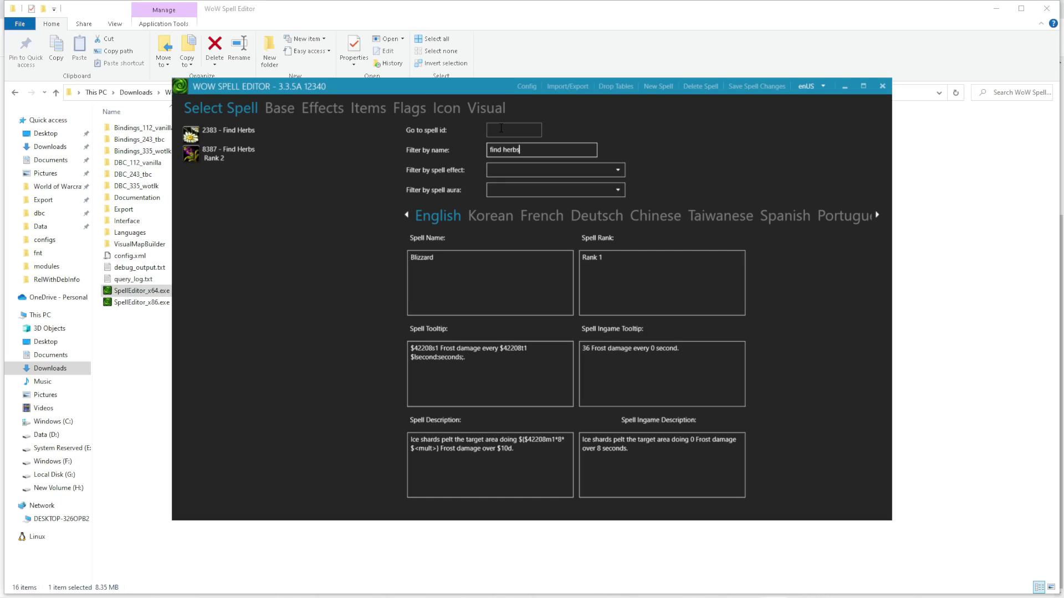
{"action": "left_click", "coordinate": [230, 137]}
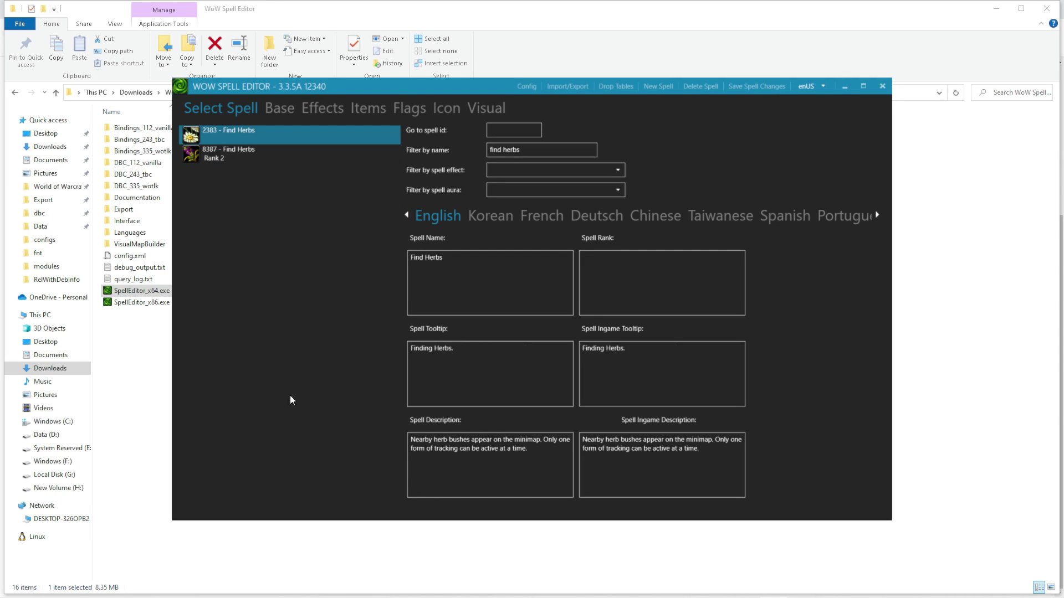
{"action": "left_click", "coordinate": [291, 110]}
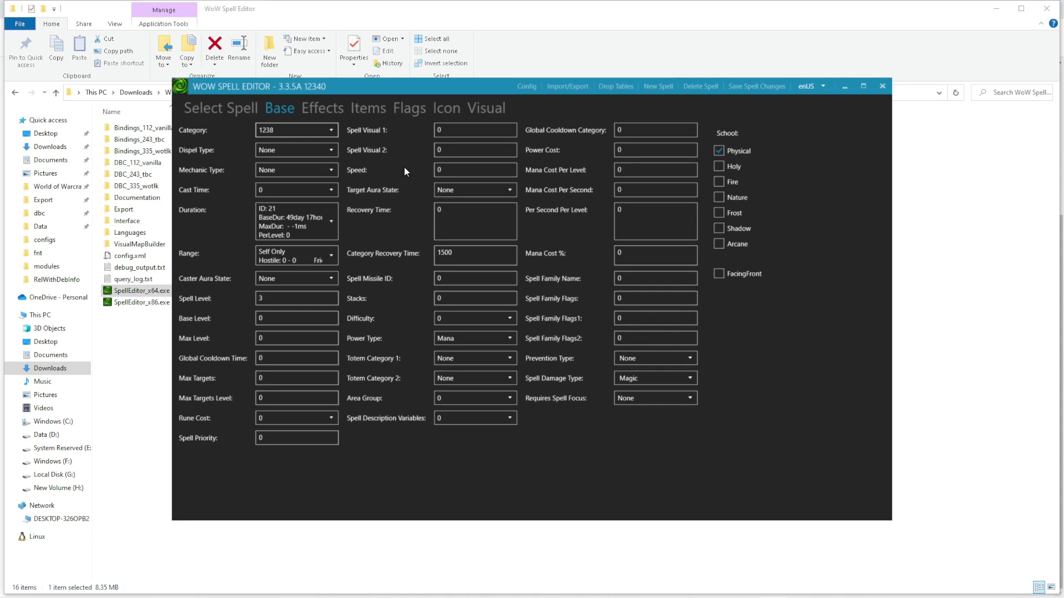
{"action": "left_click", "coordinate": [321, 107]}
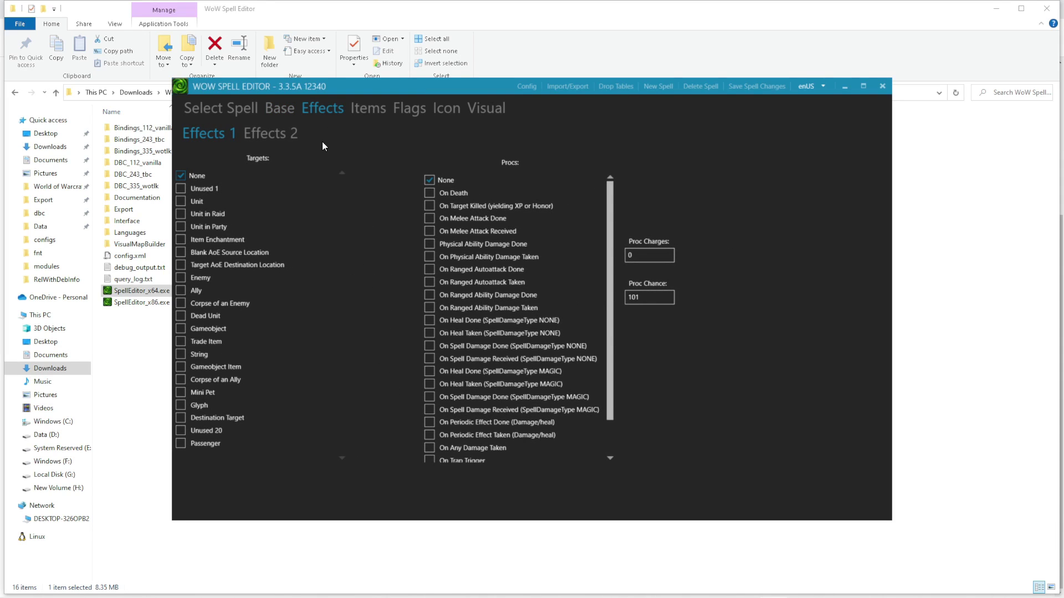
{"action": "left_click", "coordinate": [271, 132]}
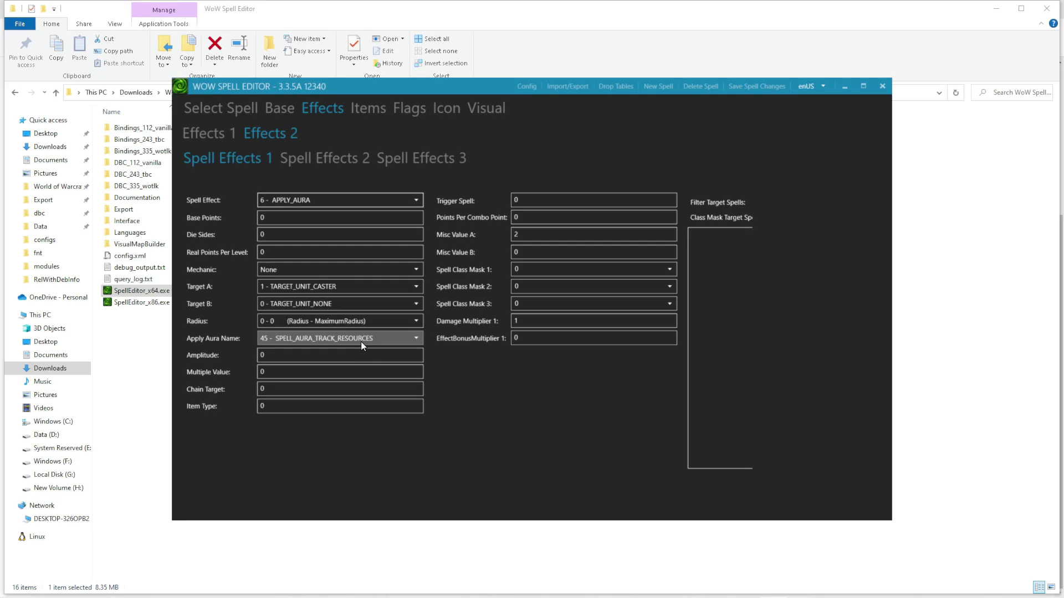
{"action": "left_click", "coordinate": [543, 239]}
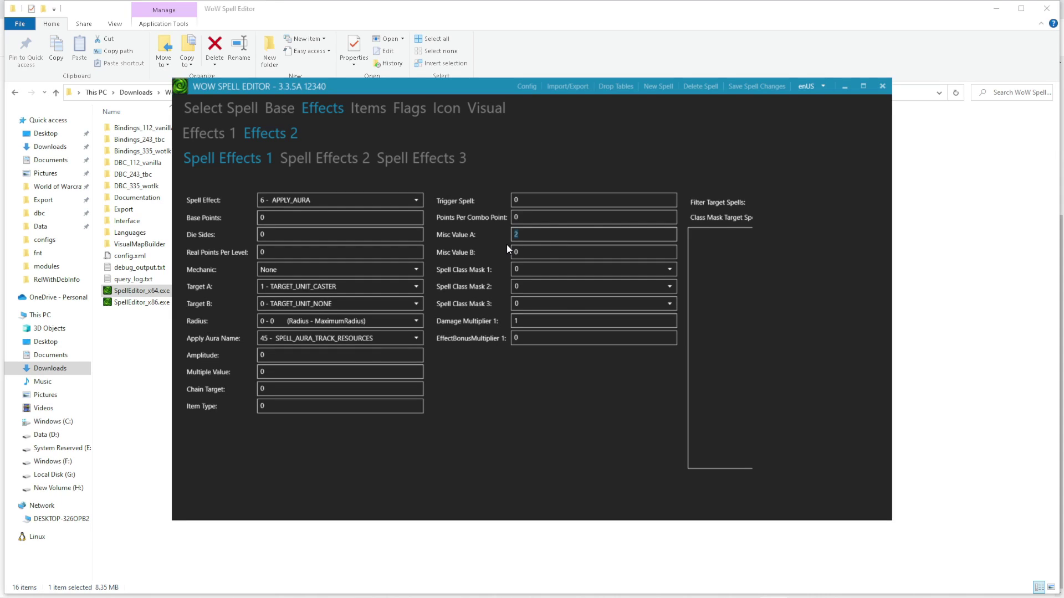
{"action": "left_click", "coordinate": [494, 271]}
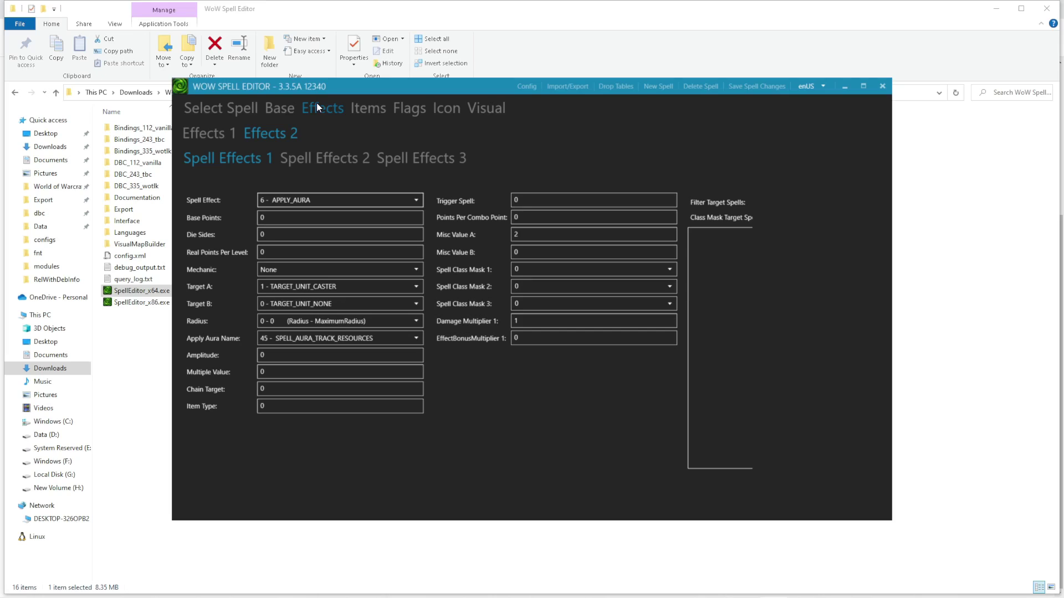
- Filter the spells by "find miner" and examine Misc Value A in the first effect of spell 2580, Find Minerals
{"action": "left_click", "coordinate": [248, 104]}
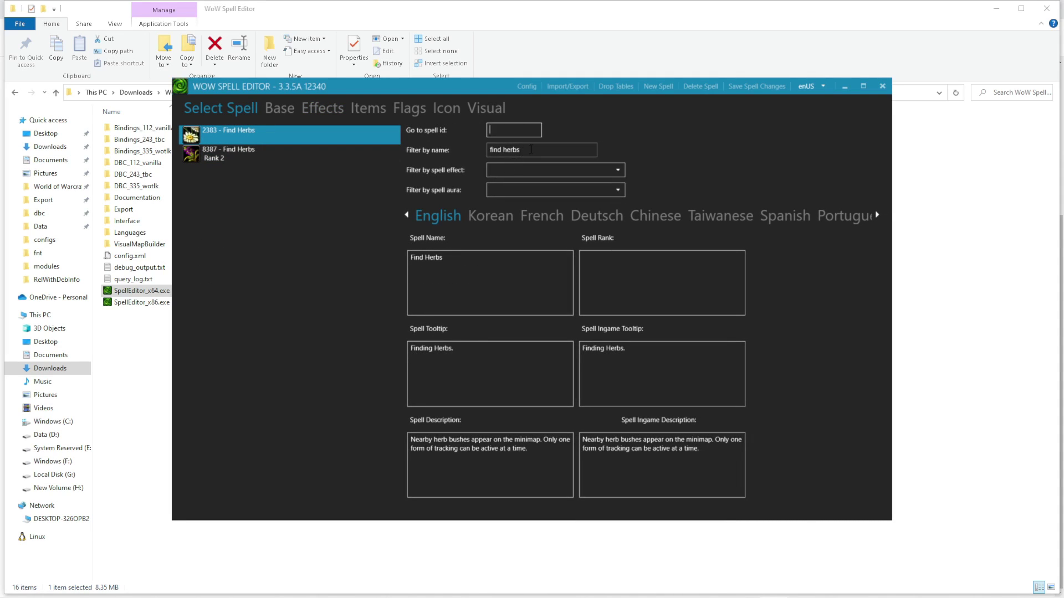
{"action": "left_click", "coordinate": [505, 150]}
{"action": "type", "text": "find min"}
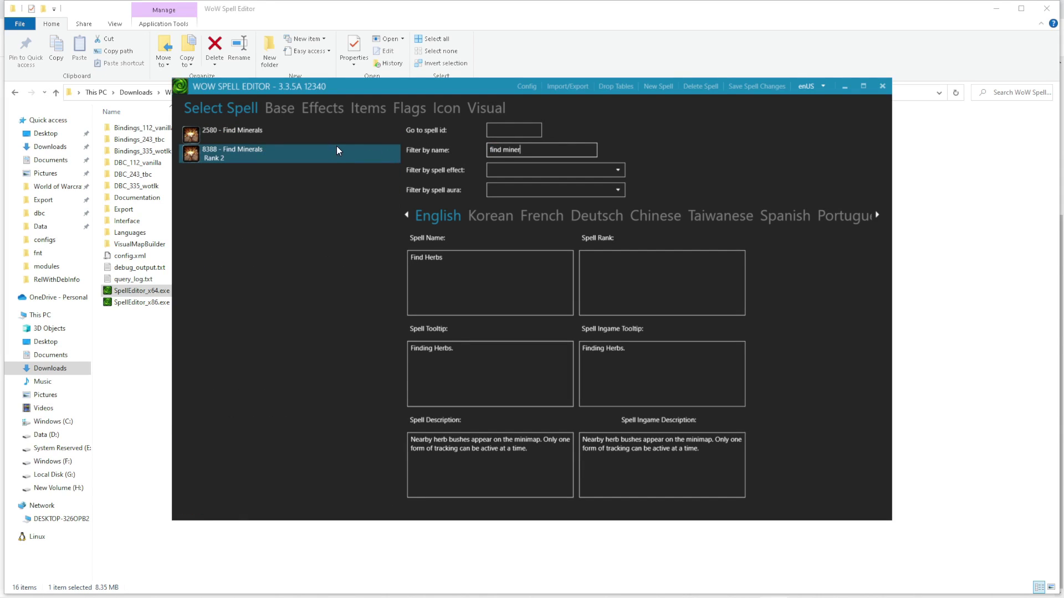
{"action": "left_click", "coordinate": [324, 137]}
{"action": "left_click", "coordinate": [317, 109]}
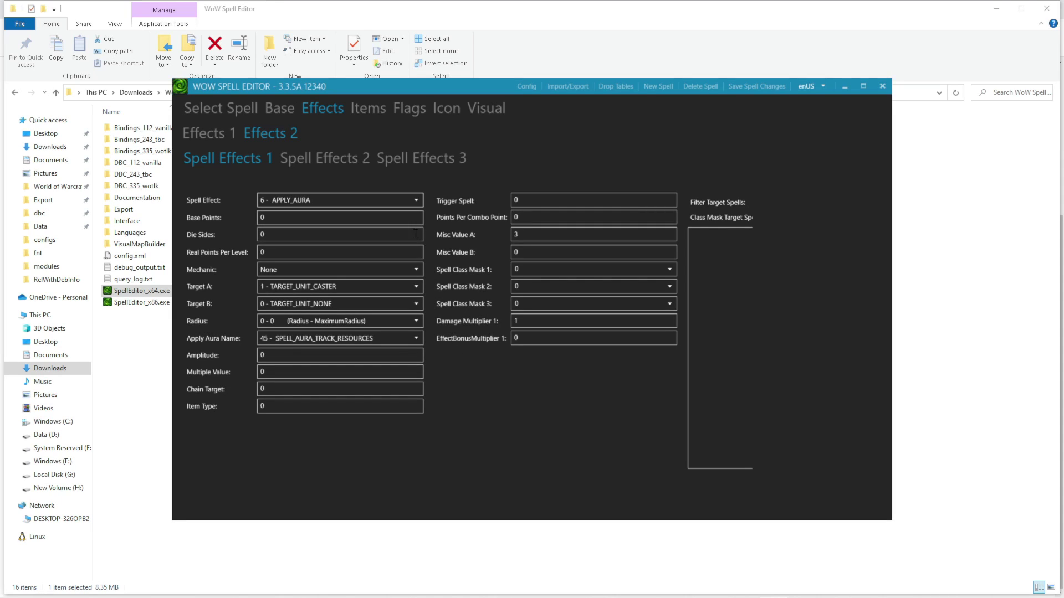
{"action": "double_click", "coordinate": [513, 235]}
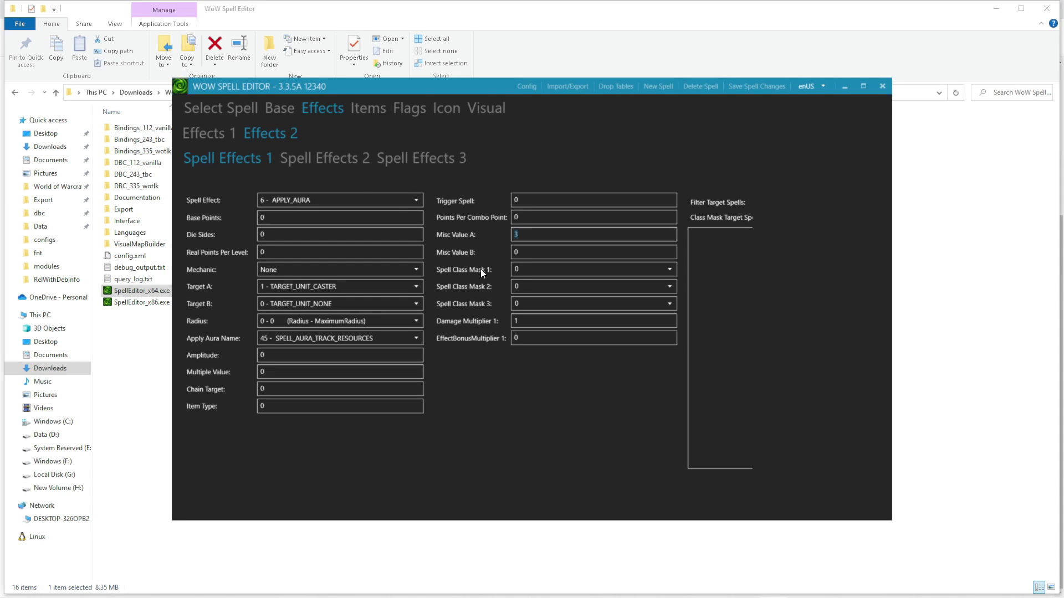
{"action": "left_click", "coordinate": [248, 108]}
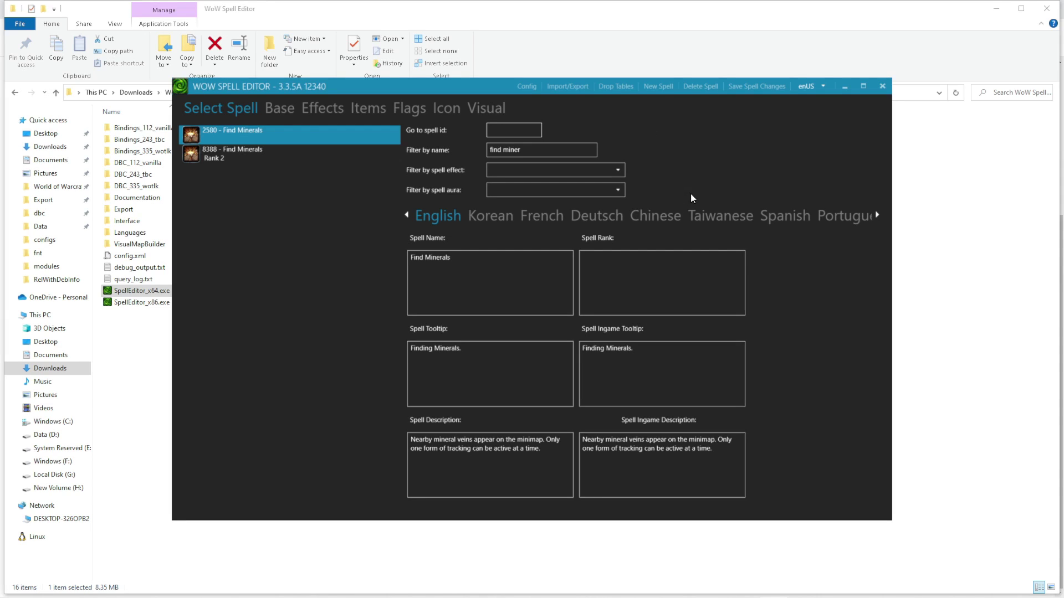
{"action": "left_click", "coordinate": [656, 89]}
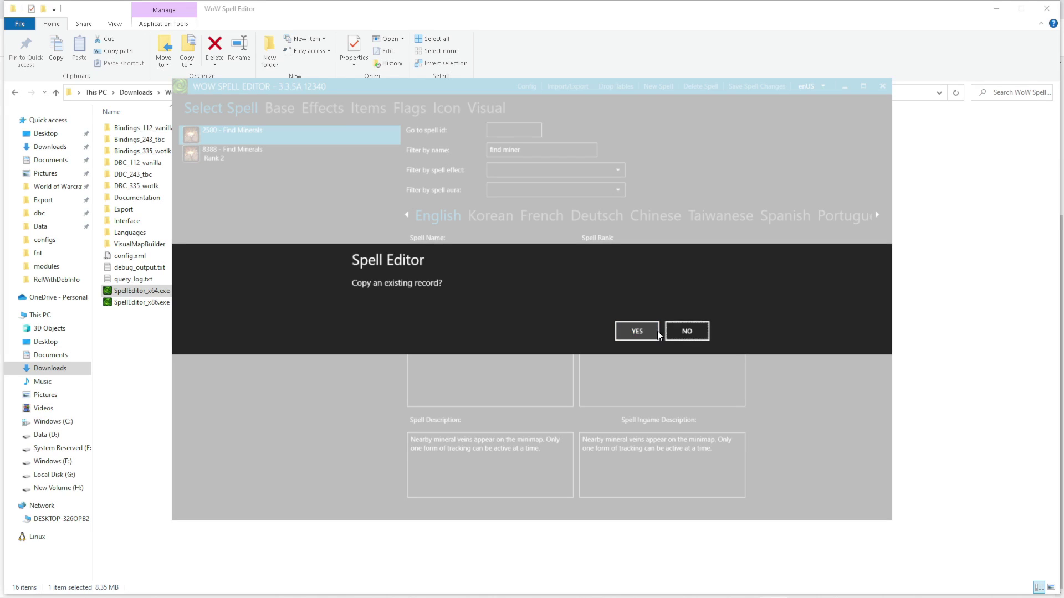
{"action": "left_click", "coordinate": [681, 331]}
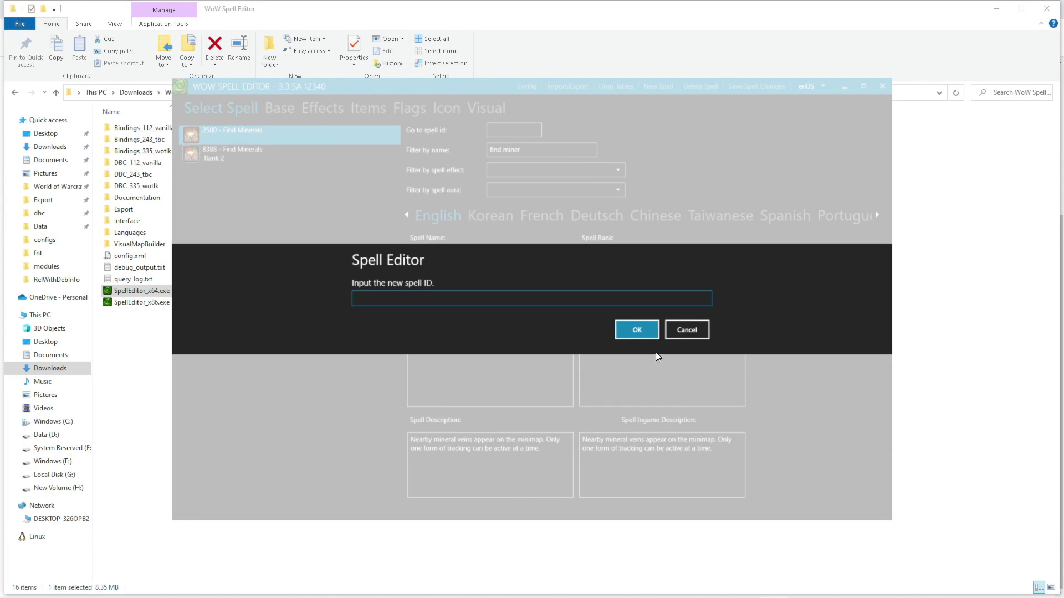
{"action": "left_click", "coordinate": [688, 334]}
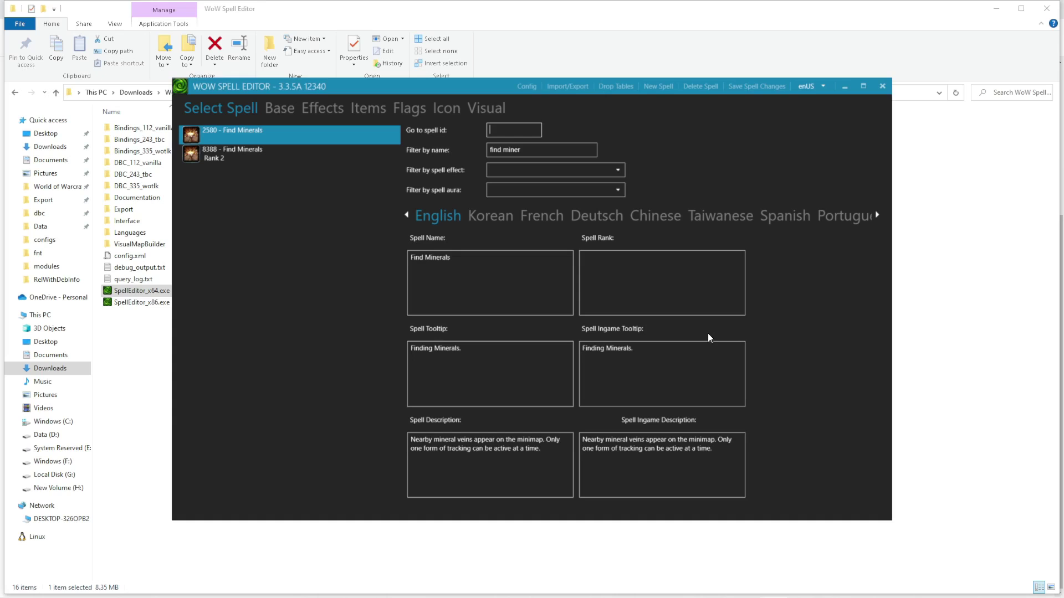
- Create a new spell record copied from spell 2580, Find Minerals, with the new spell ID 200000
{"action": "left_click", "coordinate": [658, 88]}
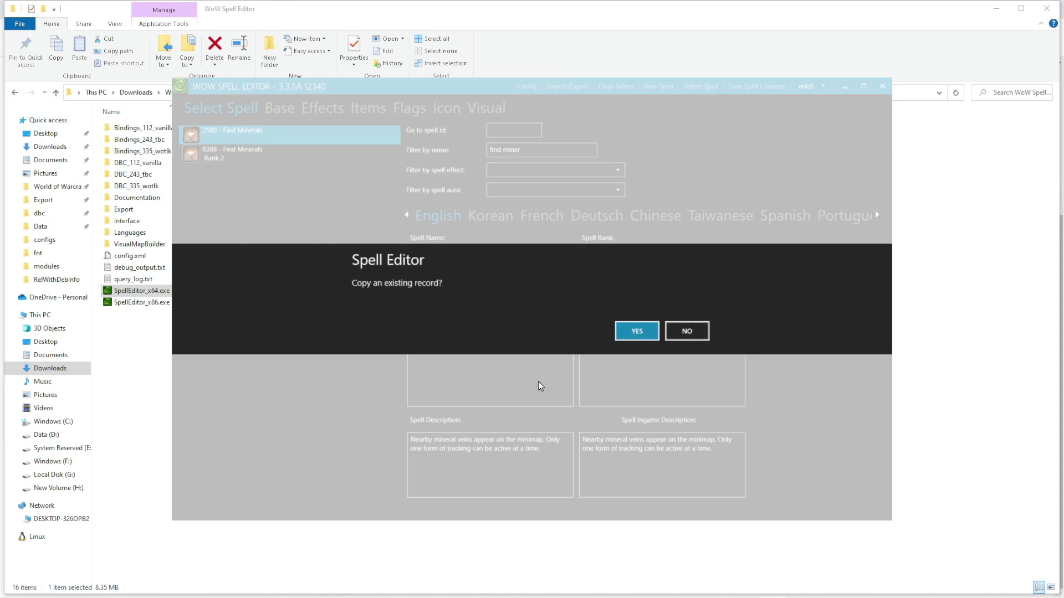
{"action": "left_click", "coordinate": [641, 333]}
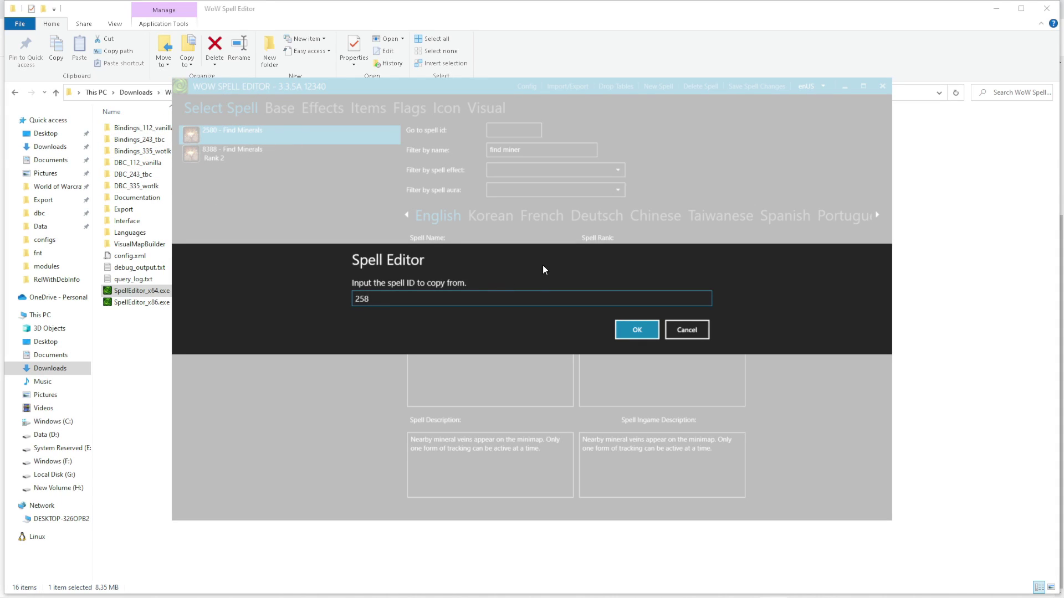
{"action": "left_click", "coordinate": [626, 328]}
{"action": "type", "text": "200000"}
{"action": "key", "text": "Left"}
{"action": "key", "text": "Left"}
{"action": "key", "text": "Left"}
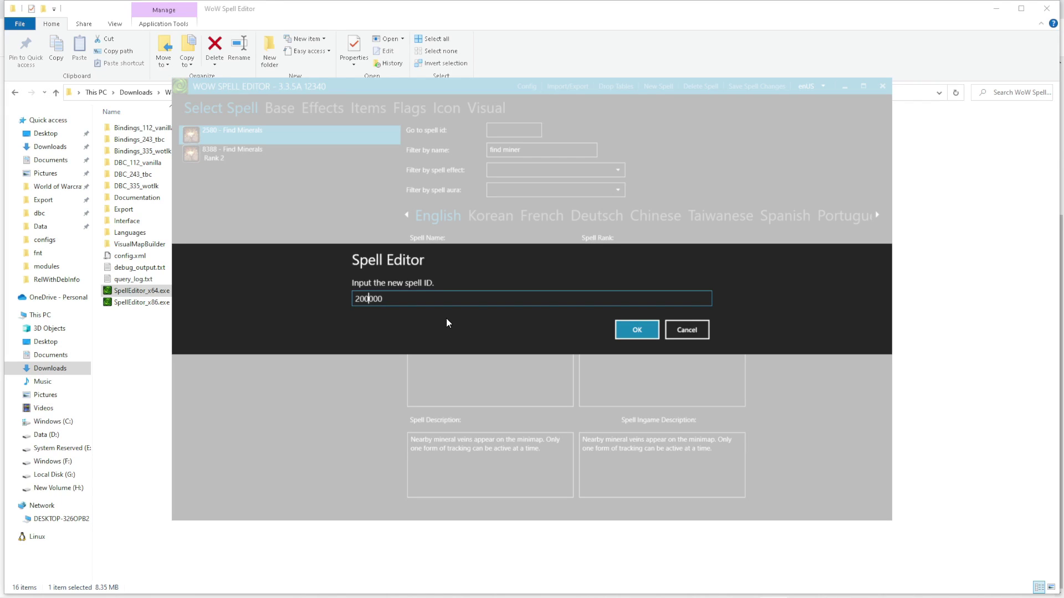
{"action": "left_click", "coordinate": [640, 328]}
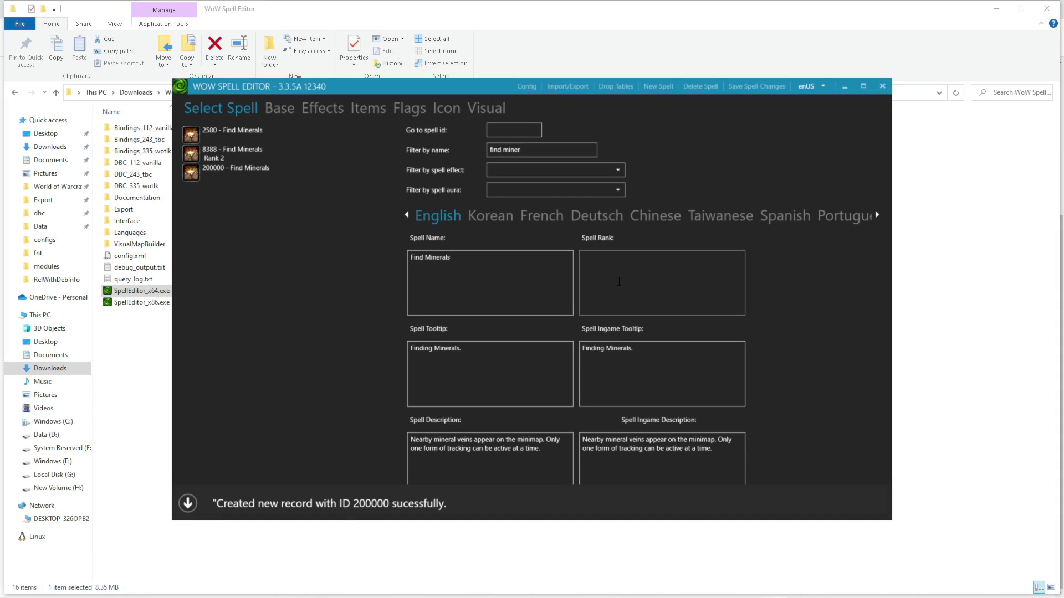
- Set the second spell effect of spell 200000 to 6 - APPLY_AURA
{"action": "left_click", "coordinate": [231, 180]}
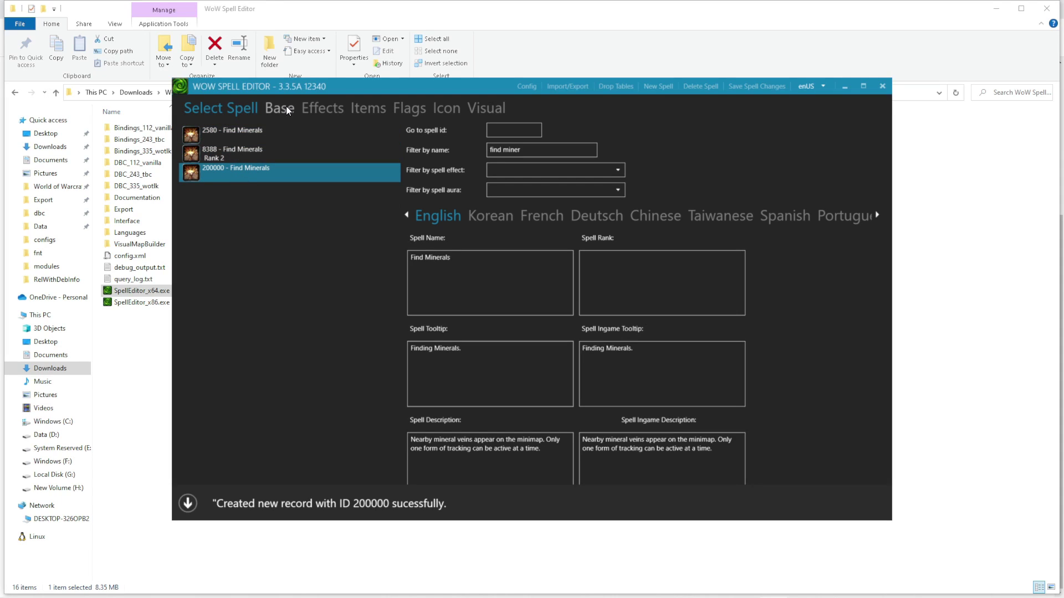
{"action": "left_click", "coordinate": [308, 110]}
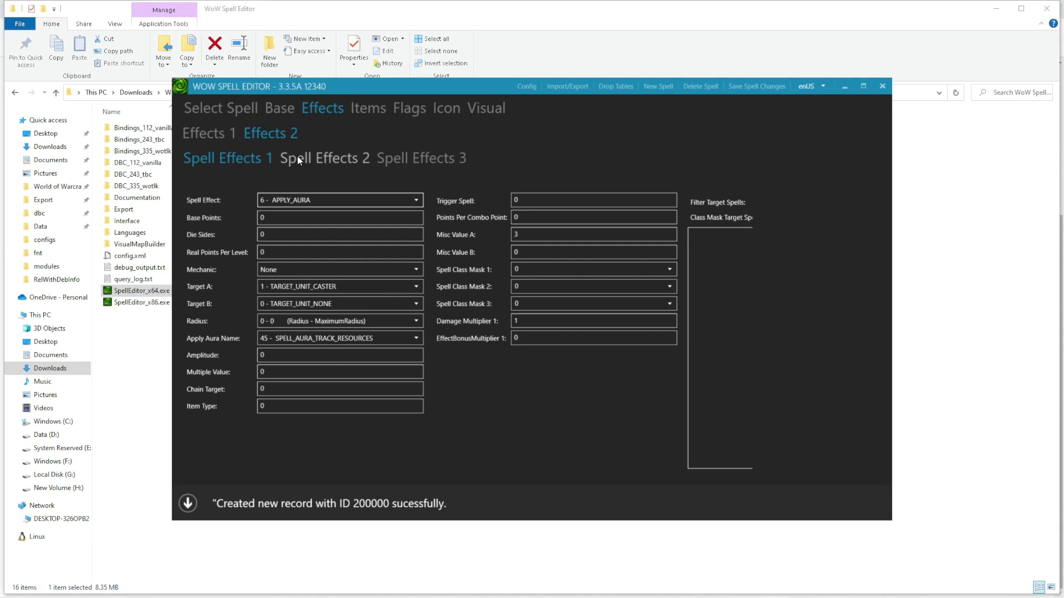
{"action": "left_click", "coordinate": [258, 157]}
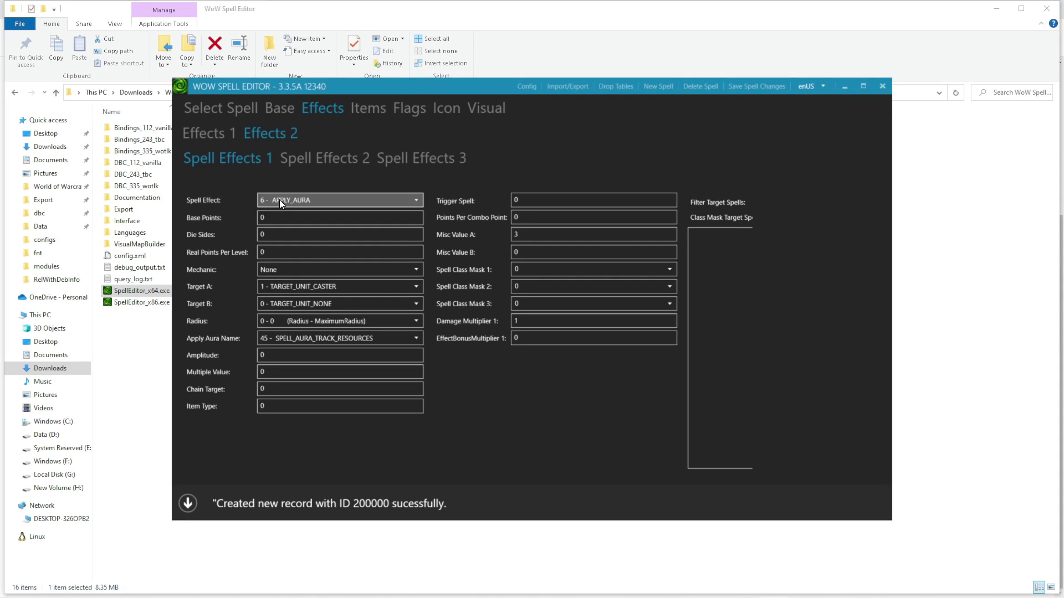
{"action": "left_click", "coordinate": [324, 158]}
{"action": "left_click", "coordinate": [378, 202]}
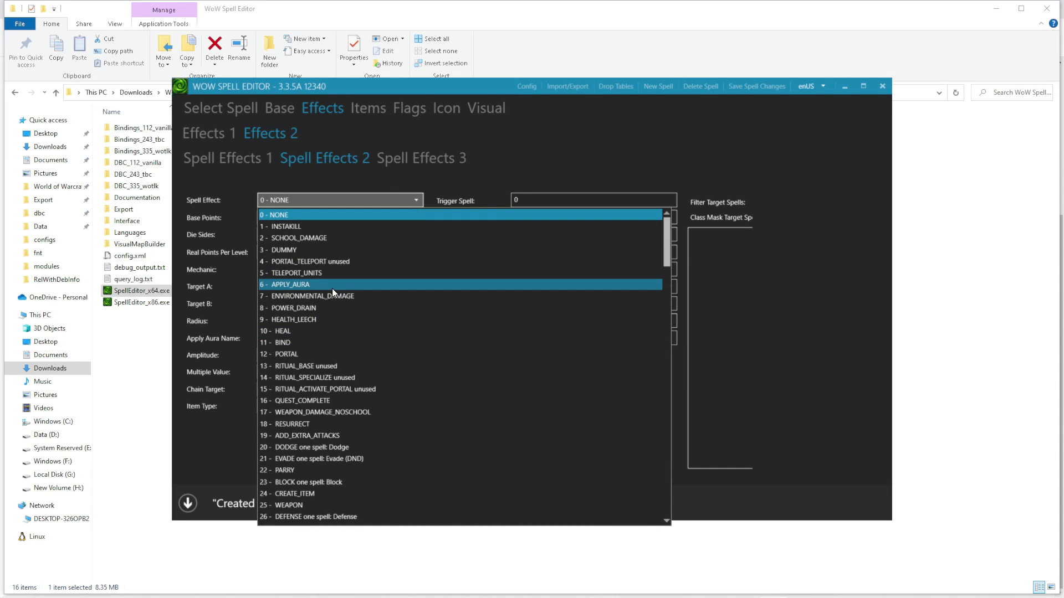
{"action": "scroll", "coordinate": [332, 291], "scroll_direction": "down", "scroll_amount": 8}
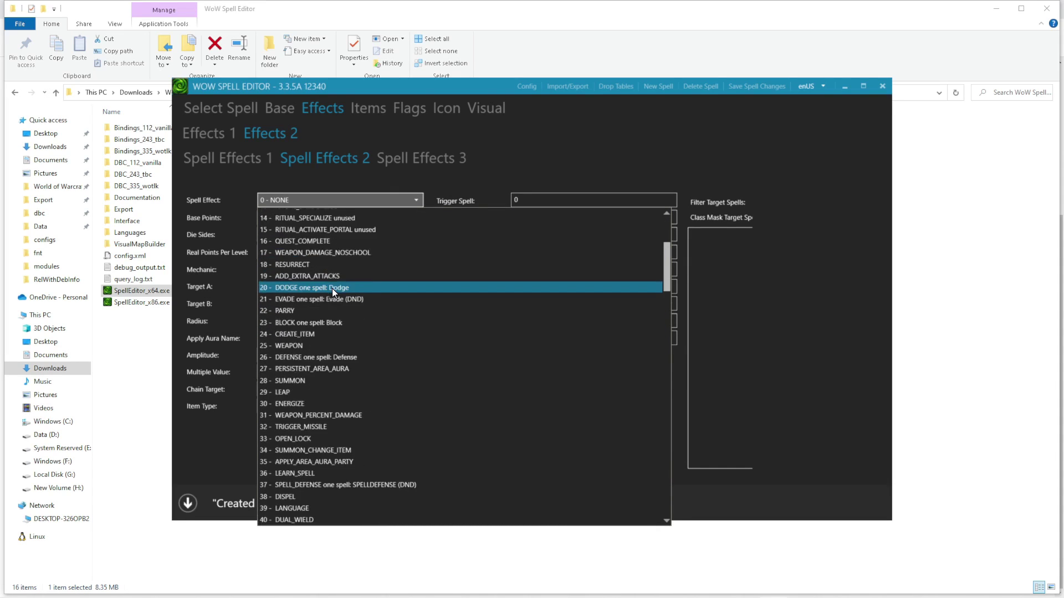
{"action": "scroll", "coordinate": [332, 290], "scroll_direction": "up", "scroll_amount": 8}
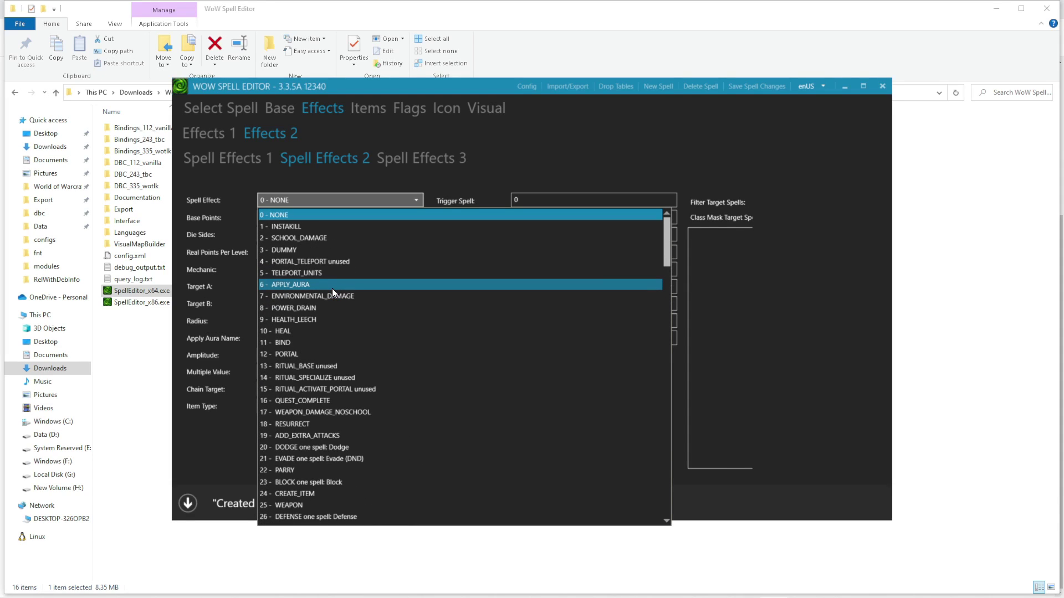
{"action": "left_click", "coordinate": [332, 288]}
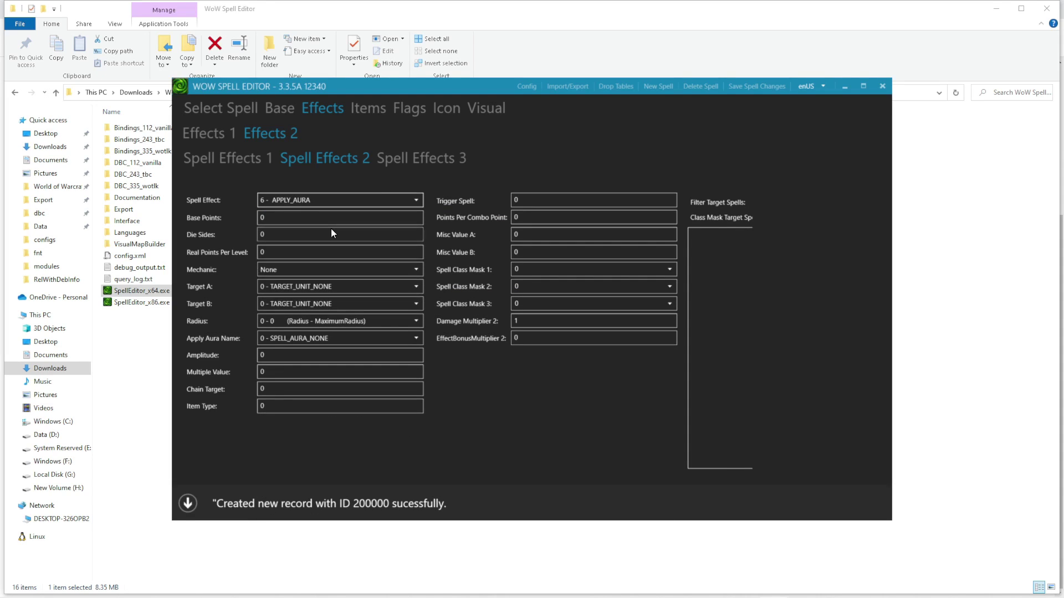
- Compare with the first effect and set Target A of the second effect to 1 - TARGET_UNIT_CASTER
{"action": "left_click", "coordinate": [235, 161]}
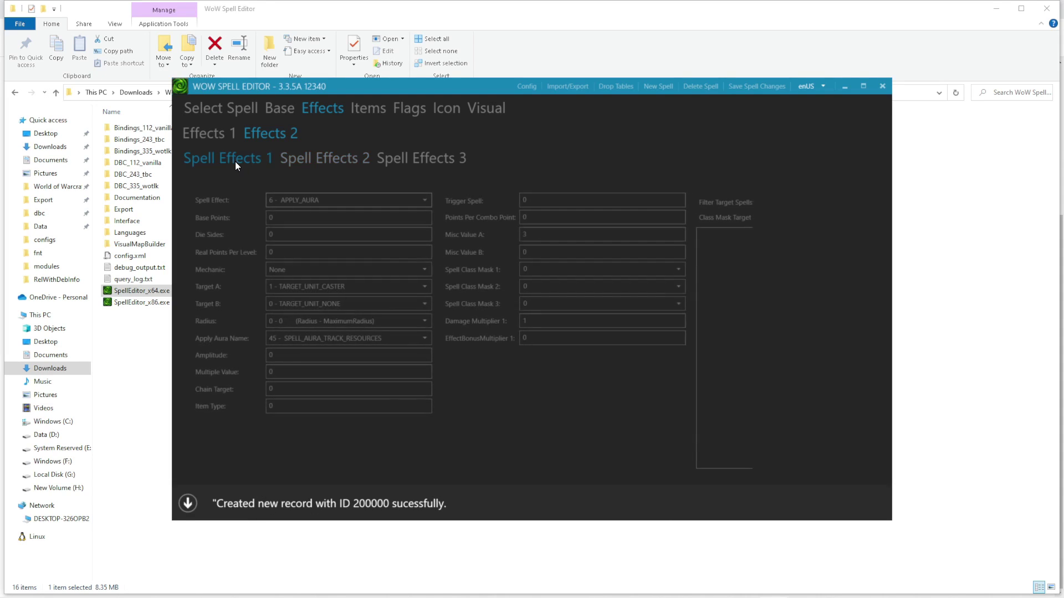
{"action": "left_click", "coordinate": [318, 159]}
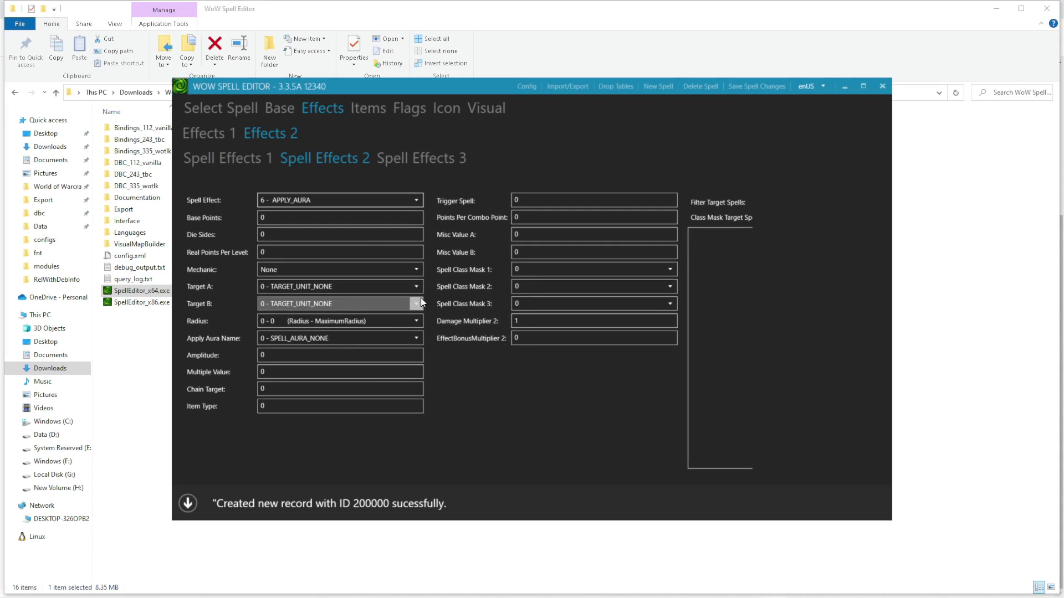
{"action": "left_click", "coordinate": [418, 288]}
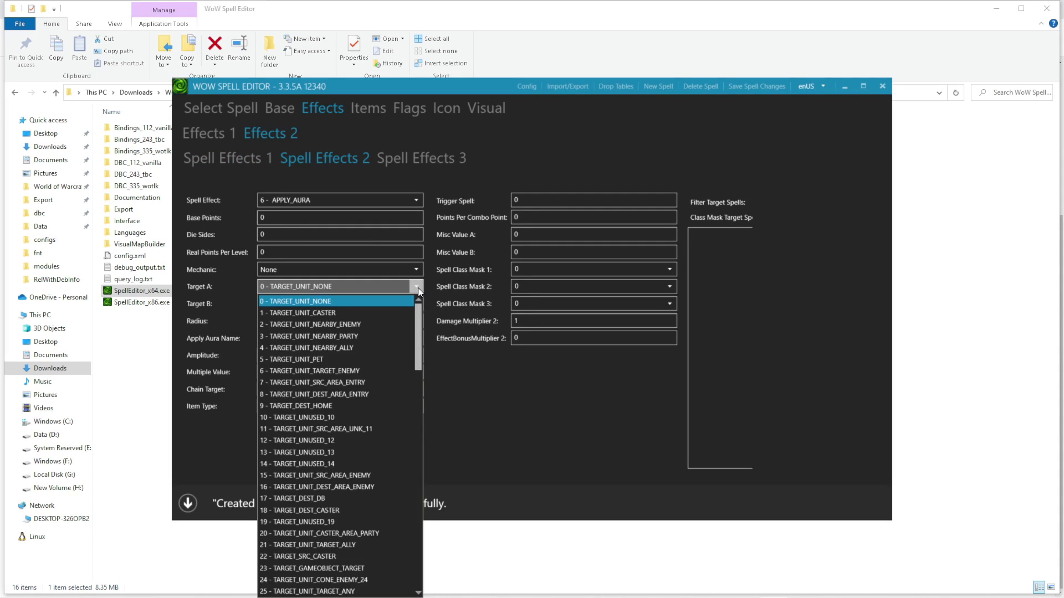
{"action": "left_click", "coordinate": [394, 308]}
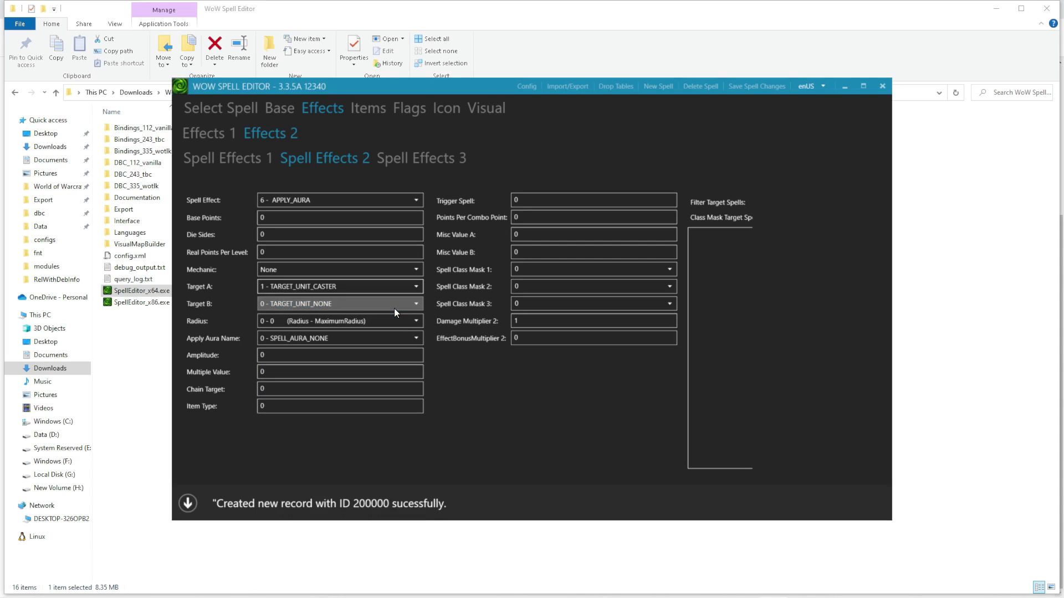
- Set the second effect's Apply Aura Name to 45 - SPELL_AURA_TRACK_RESOURCES, matching the first effect
{"action": "left_click", "coordinate": [246, 160]}
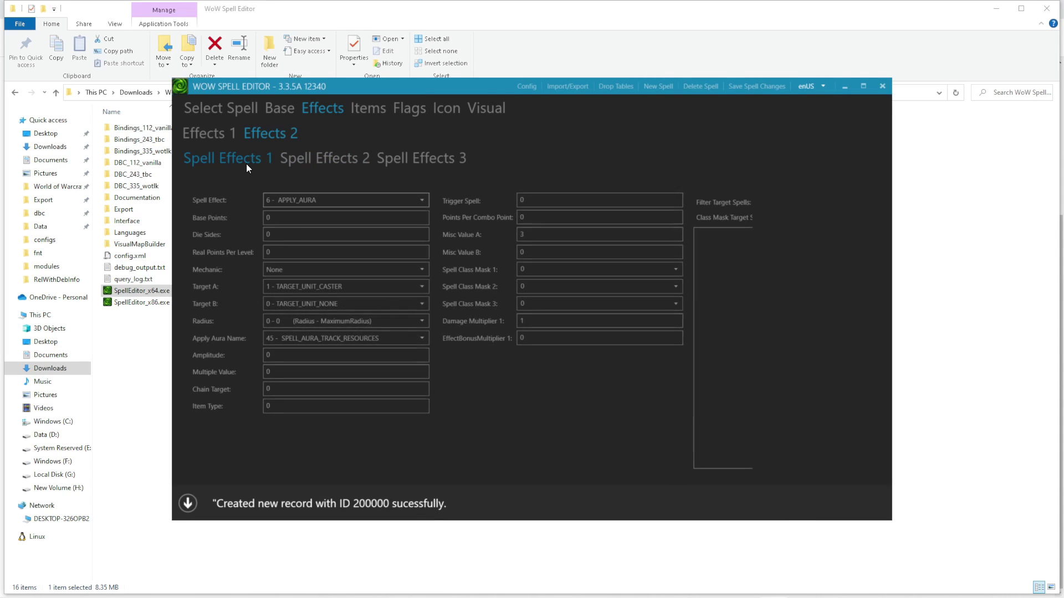
{"action": "left_click", "coordinate": [323, 165]}
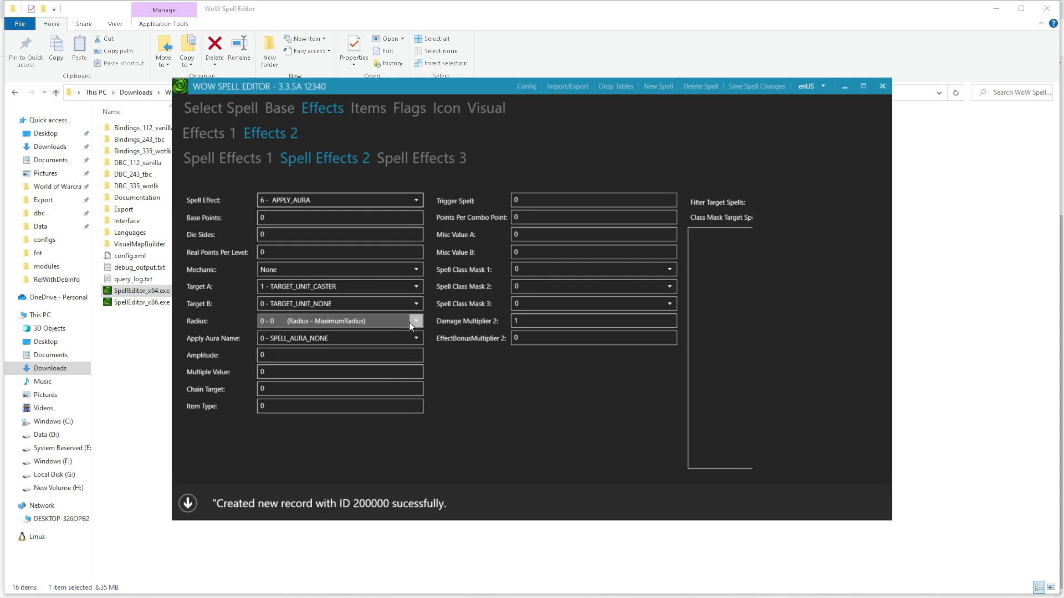
{"action": "left_click", "coordinate": [224, 161]}
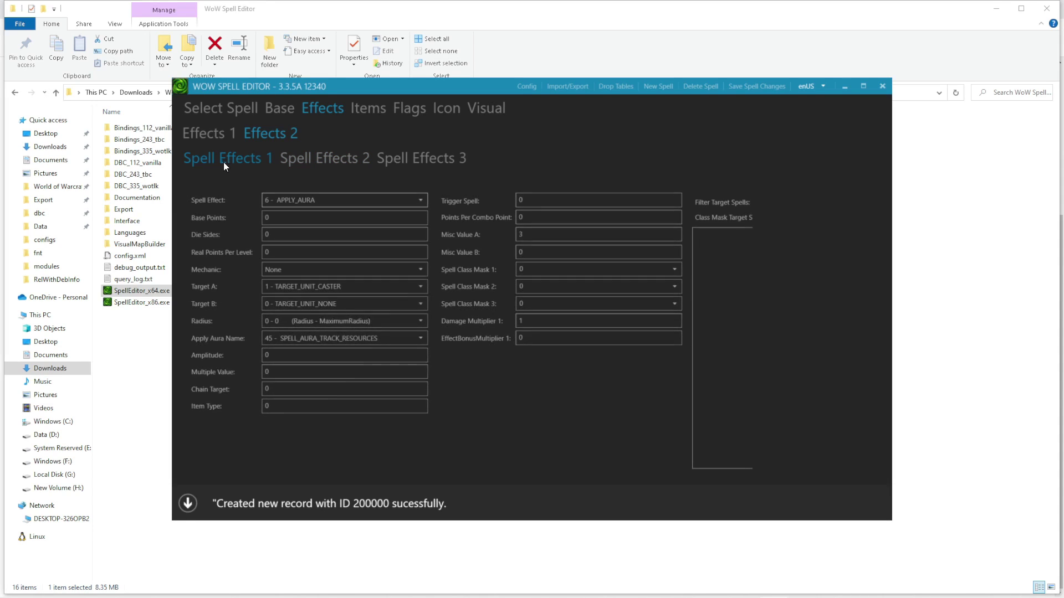
{"action": "left_click", "coordinate": [340, 159]}
{"action": "left_click", "coordinate": [414, 338]}
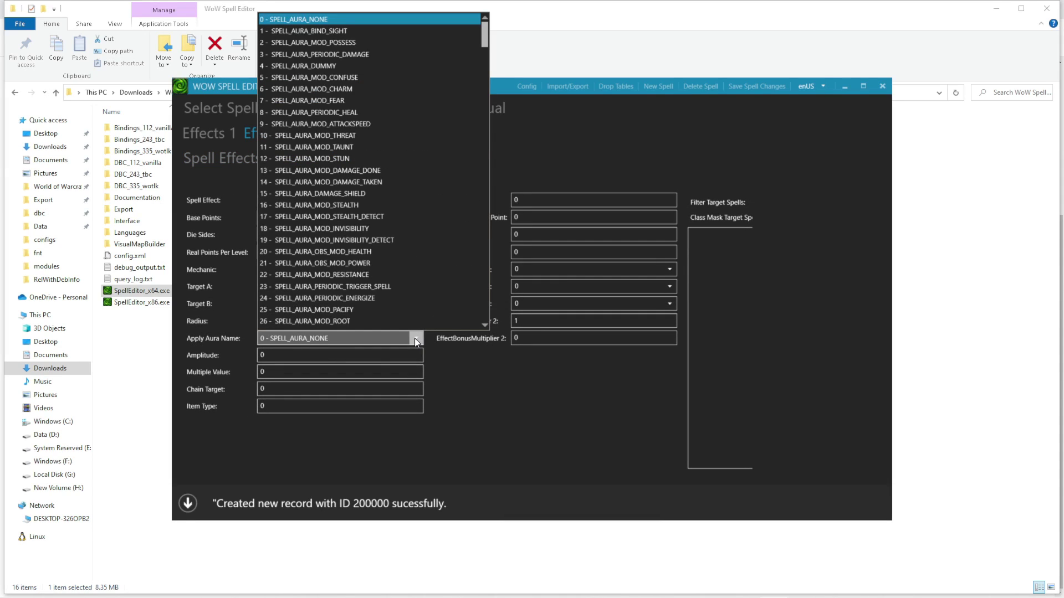
{"action": "scroll", "coordinate": [387, 264], "scroll_direction": "down", "scroll_amount": 1}
{"action": "scroll", "coordinate": [387, 266], "scroll_direction": "down", "scroll_amount": 5}
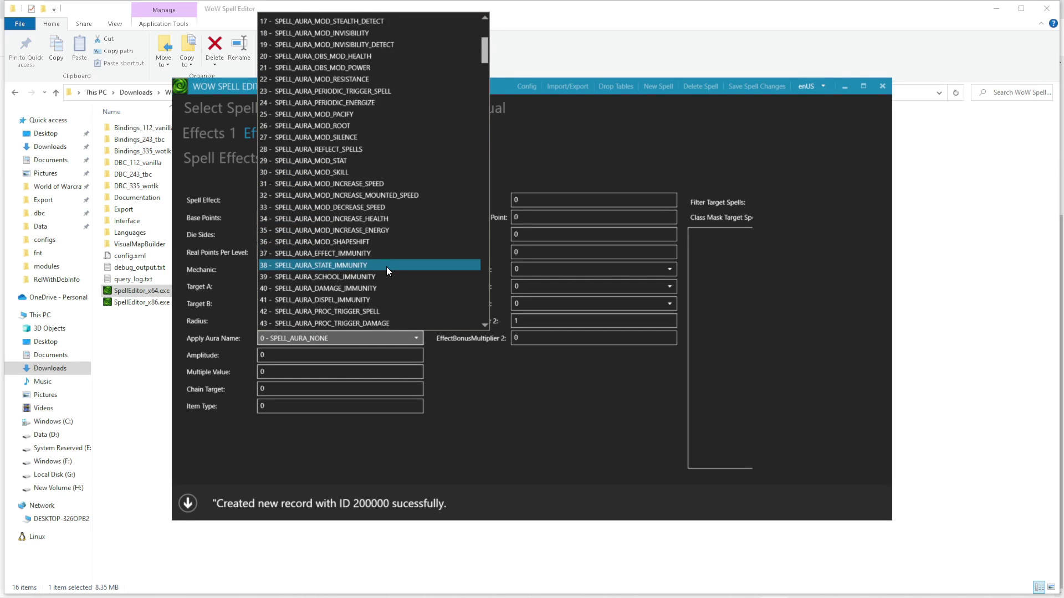
{"action": "left_click", "coordinate": [348, 318]}
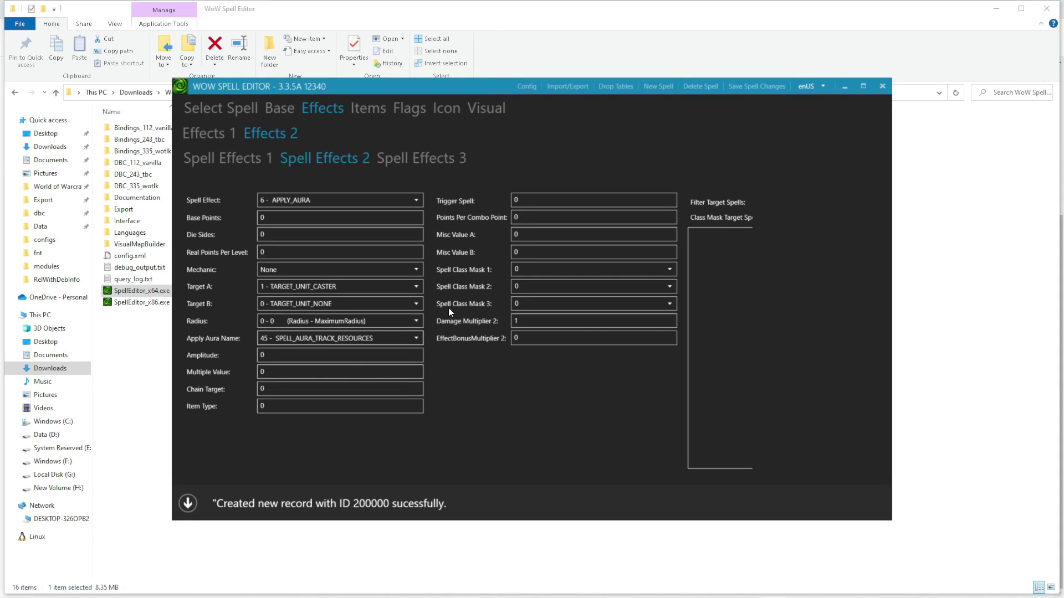
{"action": "left_click", "coordinate": [413, 291]}
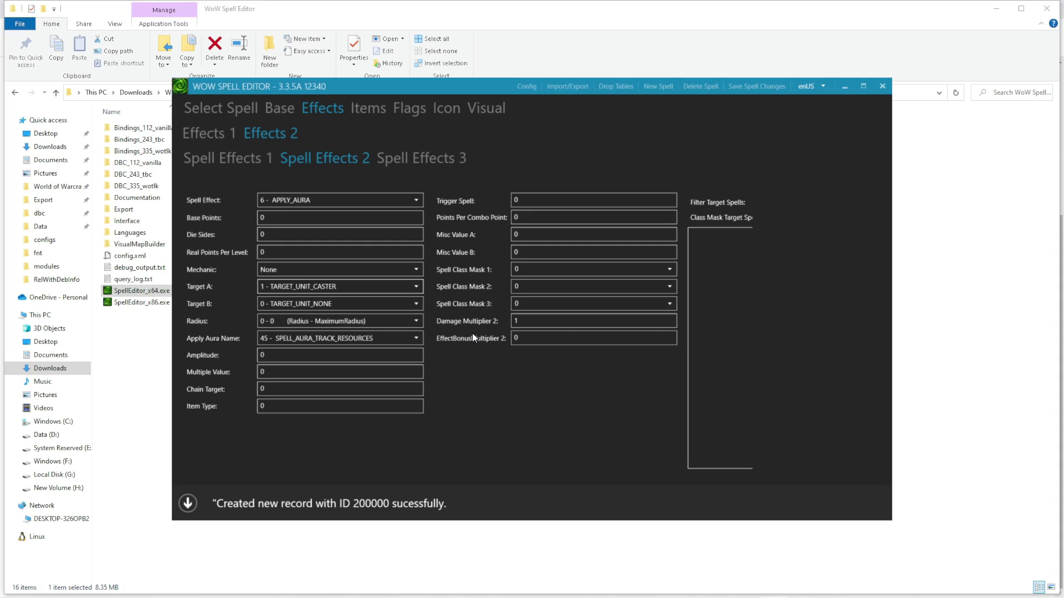
- Set Misc Value A of the second effect to 2 and save the spell changes
{"action": "left_click", "coordinate": [522, 236]}
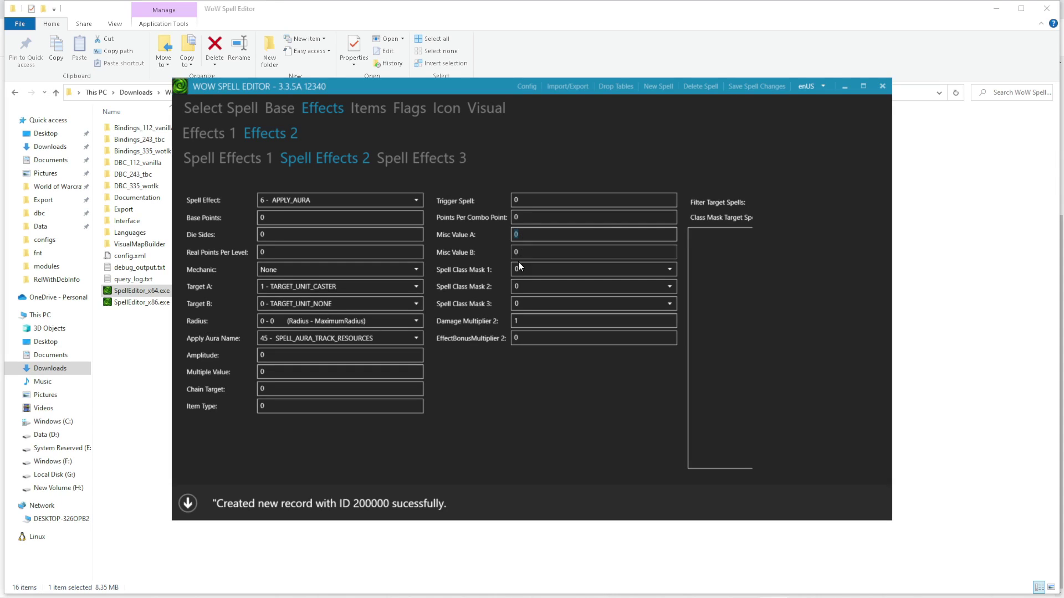
{"action": "key", "text": "BackSpace"}
{"action": "type", "text": "2"}
{"action": "left_click", "coordinate": [747, 88]}
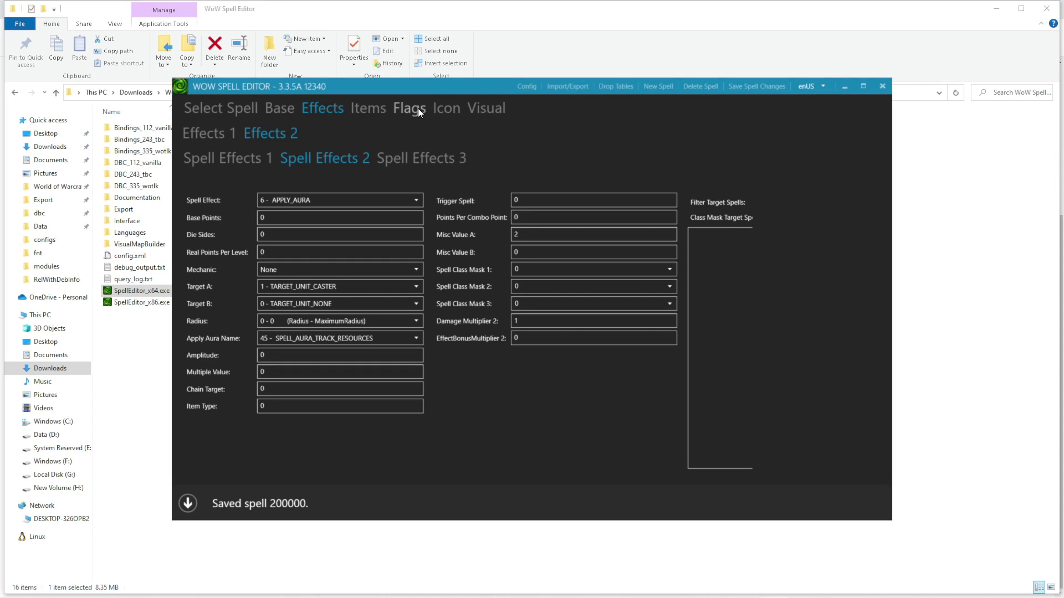
- Choose the undead face with an eyepiece as the new icon, apply it as both Spell Icon ID and Active Icon ID, and return to the spell list
{"action": "left_click", "coordinate": [443, 122]}
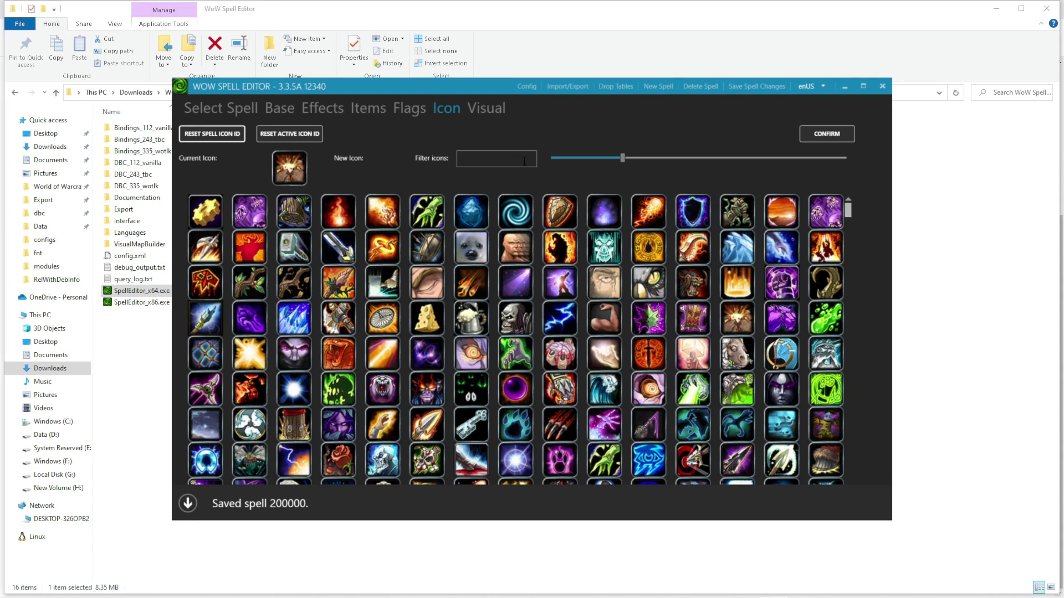
{"action": "scroll", "coordinate": [627, 336], "scroll_direction": "down", "scroll_amount": 5}
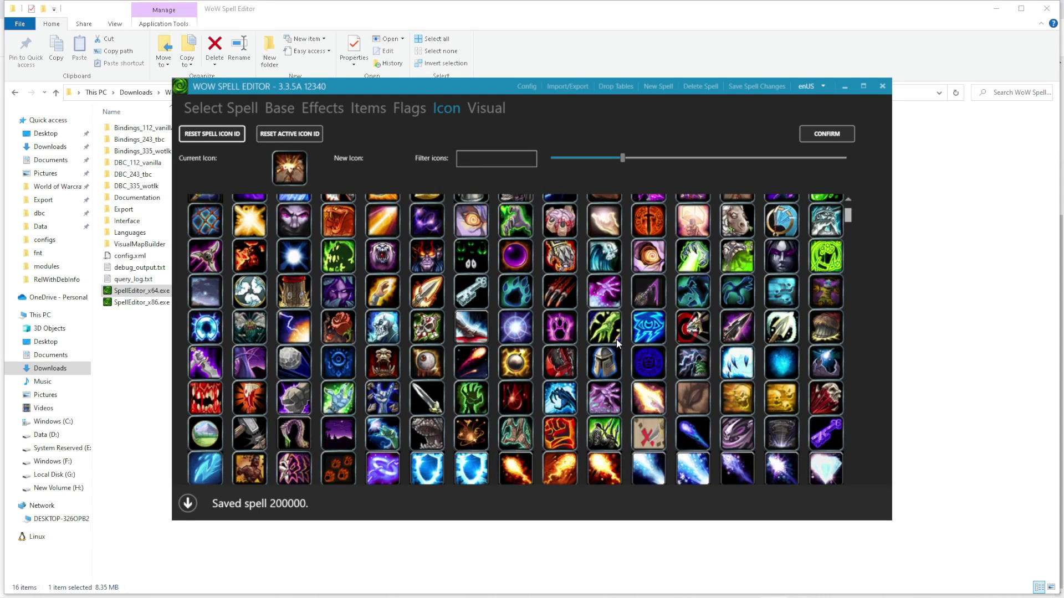
{"action": "scroll", "coordinate": [616, 339], "scroll_direction": "down", "scroll_amount": 10}
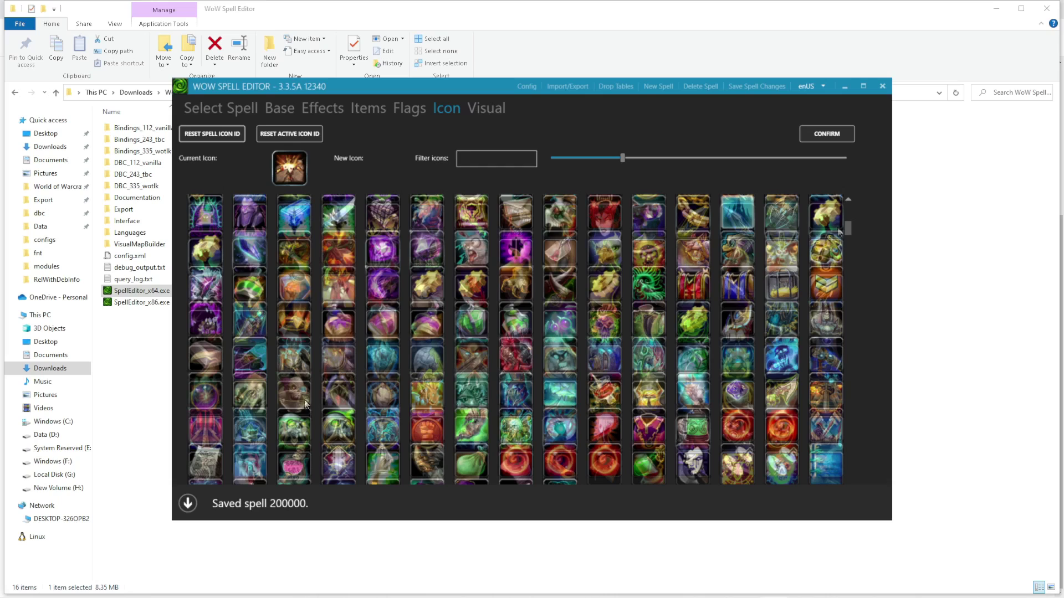
{"action": "left_click", "coordinate": [299, 396]}
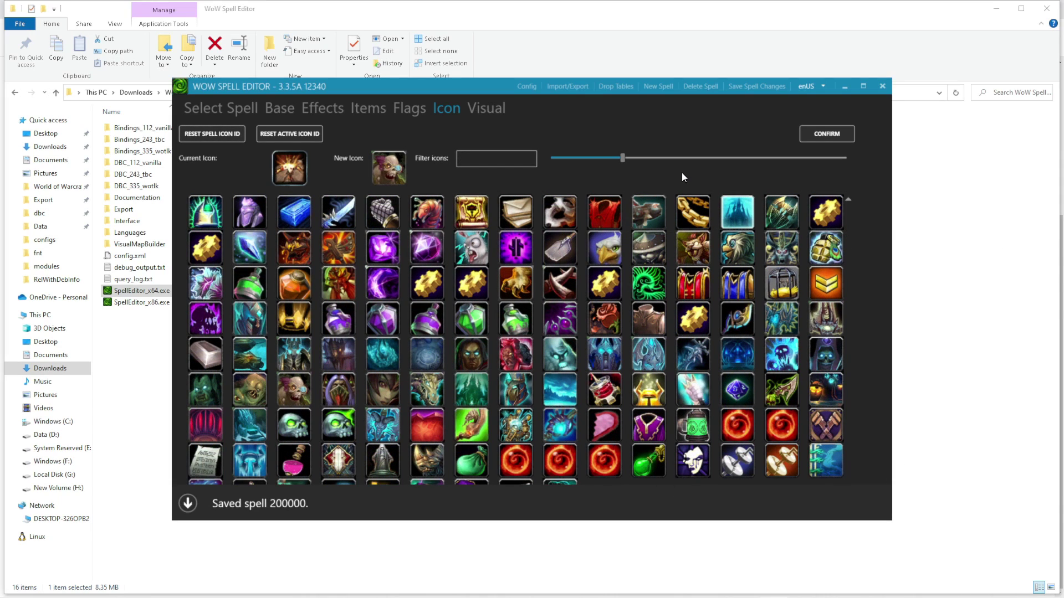
{"action": "left_click", "coordinate": [804, 137]}
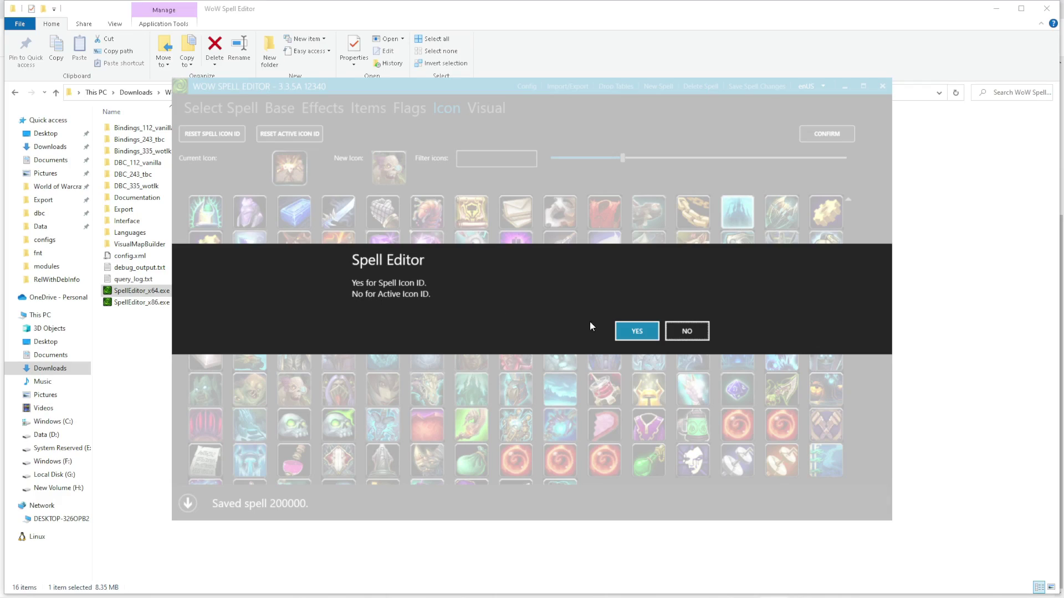
{"action": "left_click", "coordinate": [634, 329]}
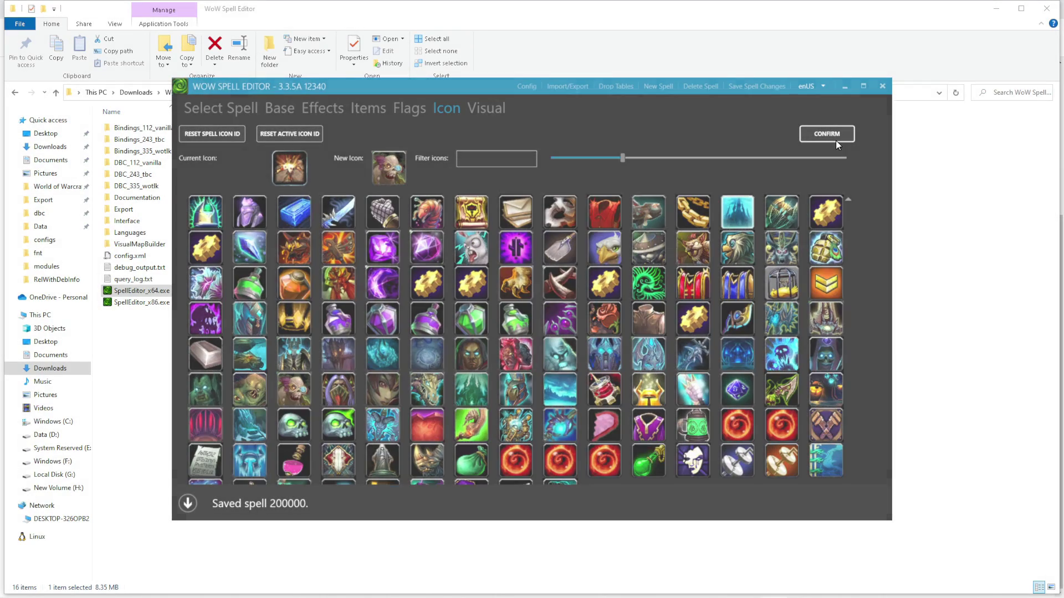
{"action": "left_click", "coordinate": [836, 141]}
{"action": "left_click", "coordinate": [696, 332]}
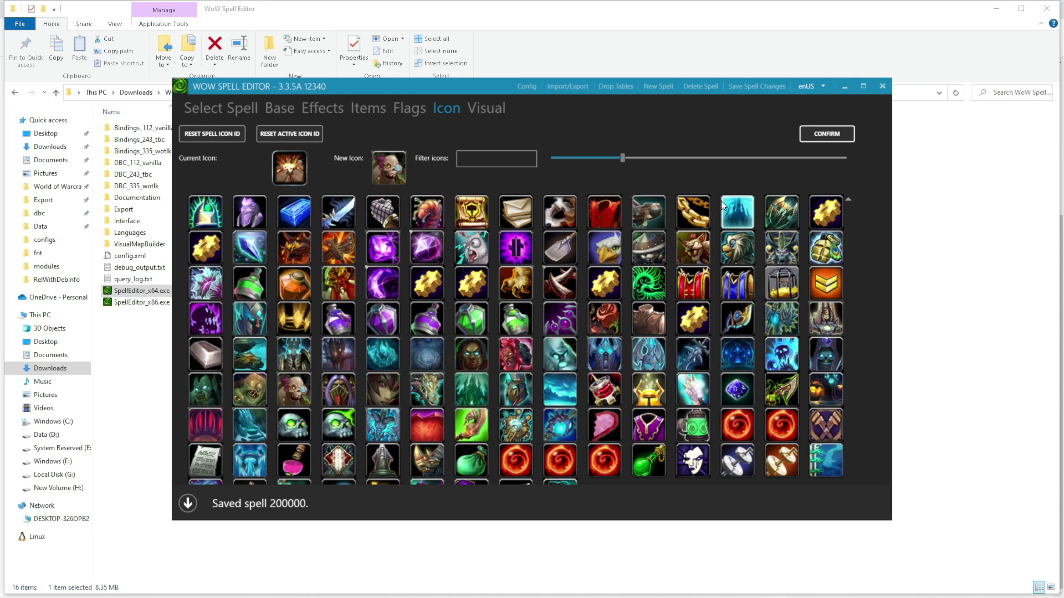
{"action": "left_click", "coordinate": [233, 111]}
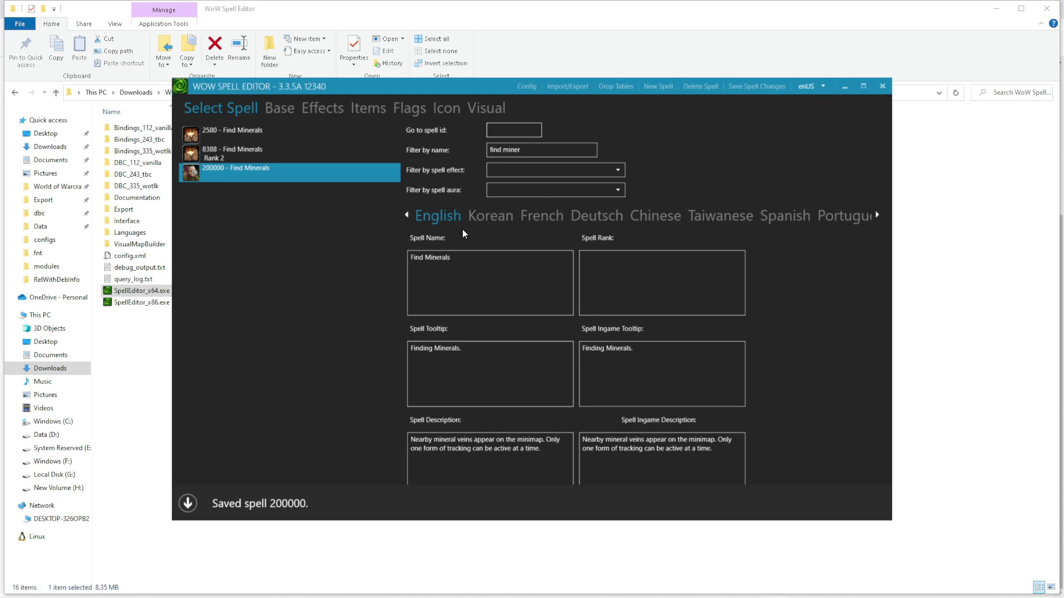
- Open the export options and mark the Item table for export to Item.dbc
{"action": "left_click", "coordinate": [566, 90]}
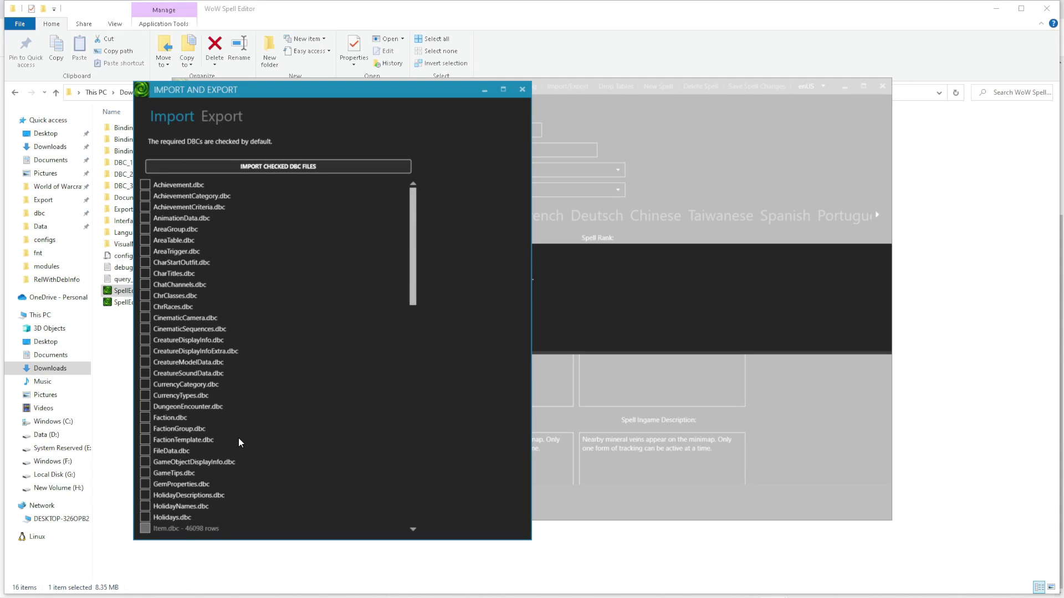
{"action": "left_click", "coordinate": [227, 119]}
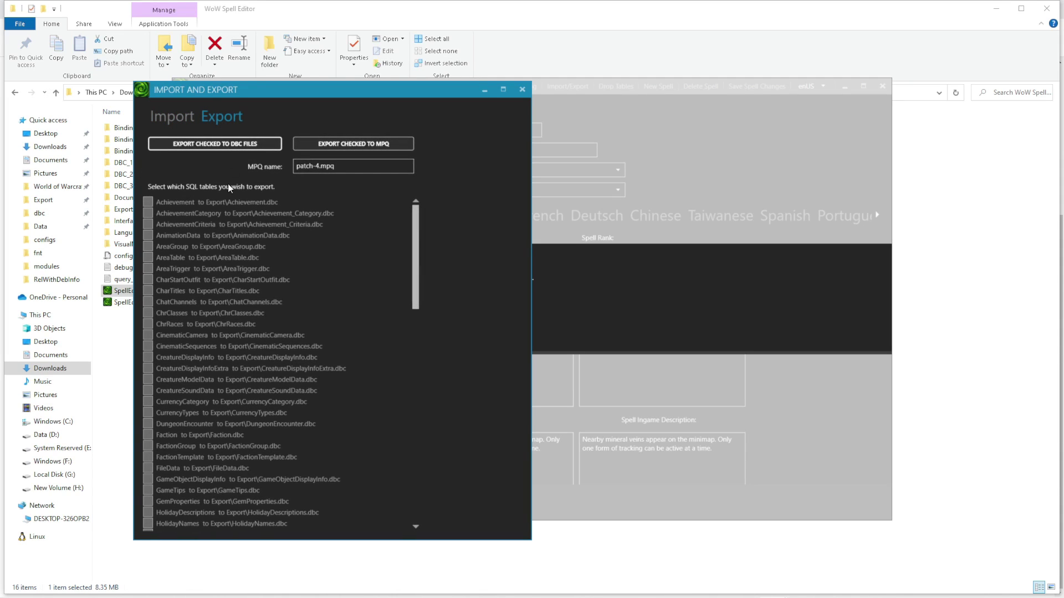
{"action": "scroll", "coordinate": [245, 350], "scroll_direction": "down", "scroll_amount": 5}
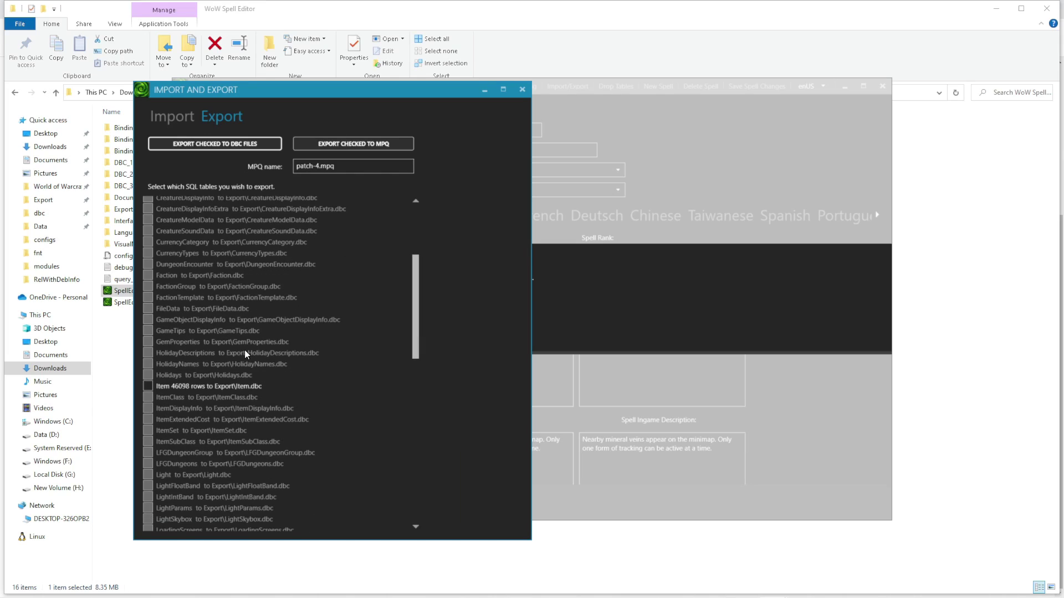
{"action": "left_click", "coordinate": [148, 387]}
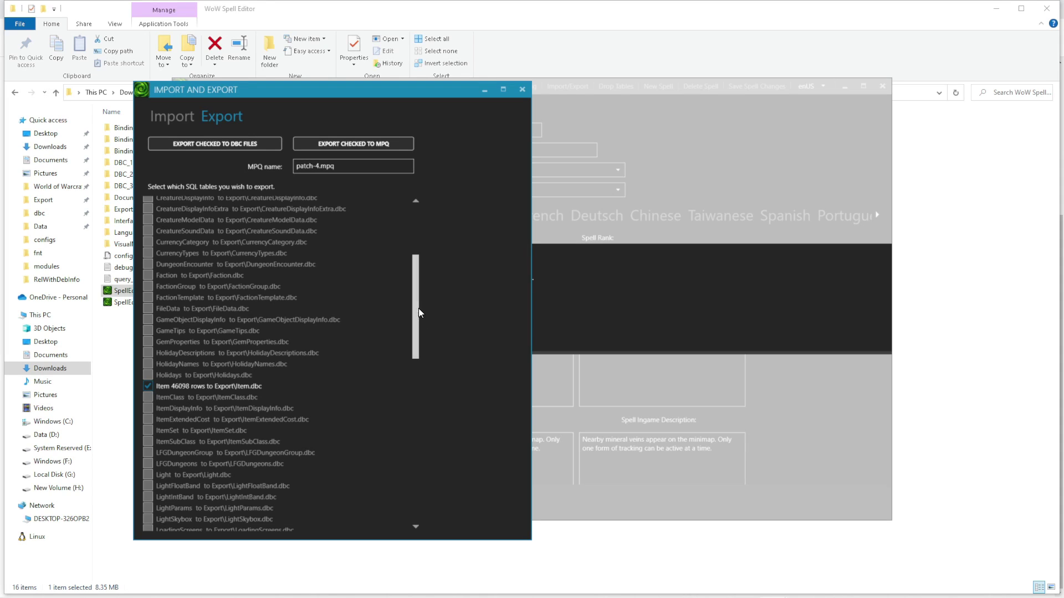
{"action": "left_click_drag", "start_coordinate": [418, 308], "coordinate": [400, 238]}
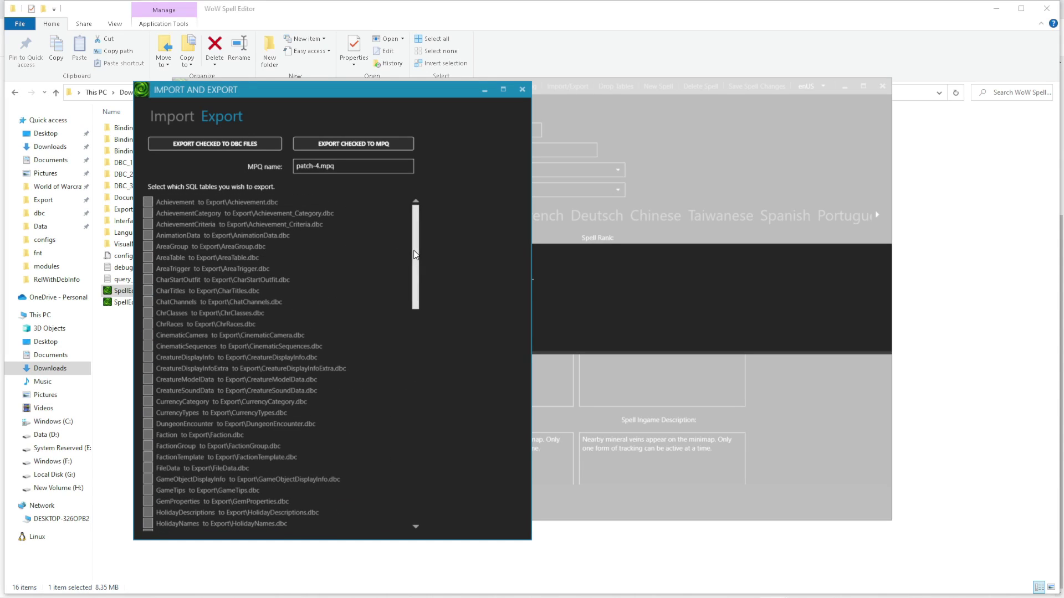
- Set the MPQ name to patch-z.mpq, export the checked tables to that MPQ, and close the spell editor
{"action": "left_click", "coordinate": [318, 166]}
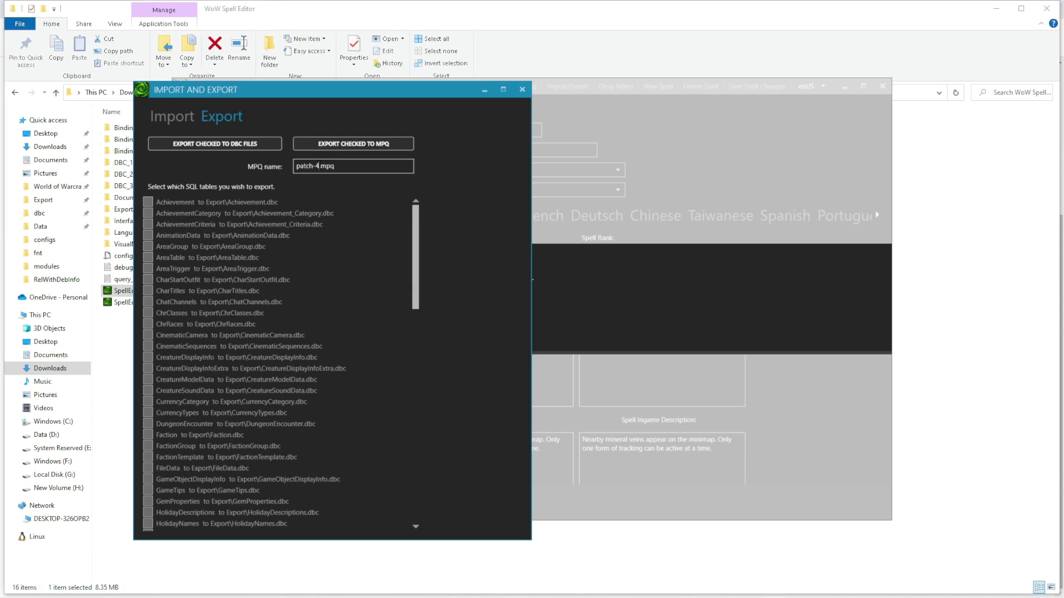
{"action": "left_click_drag", "start_coordinate": [318, 166], "coordinate": [315, 167]}
{"action": "type", "text": "z"}
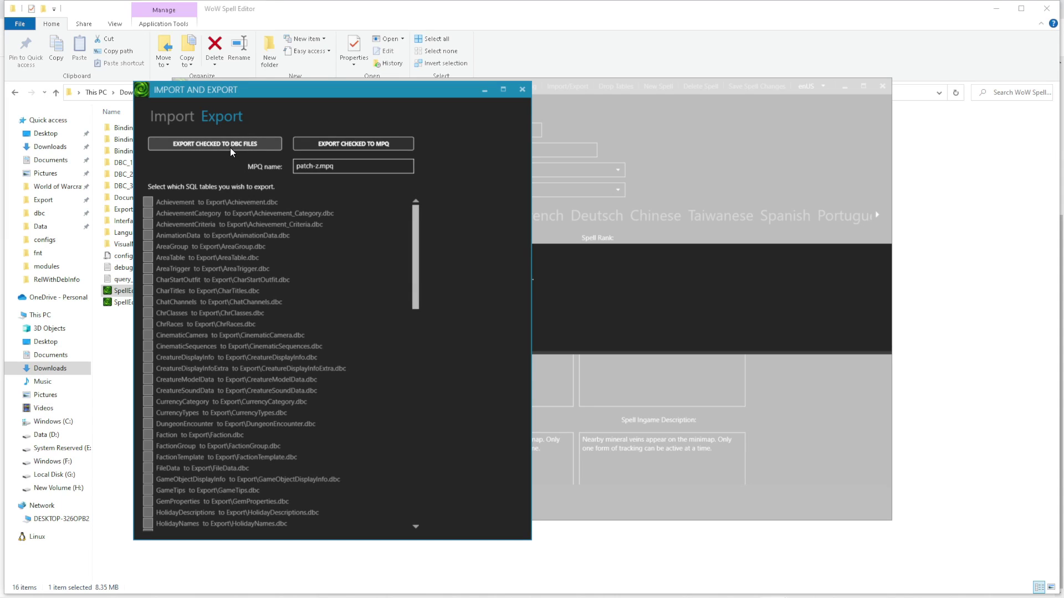
{"action": "left_click", "coordinate": [351, 145]}
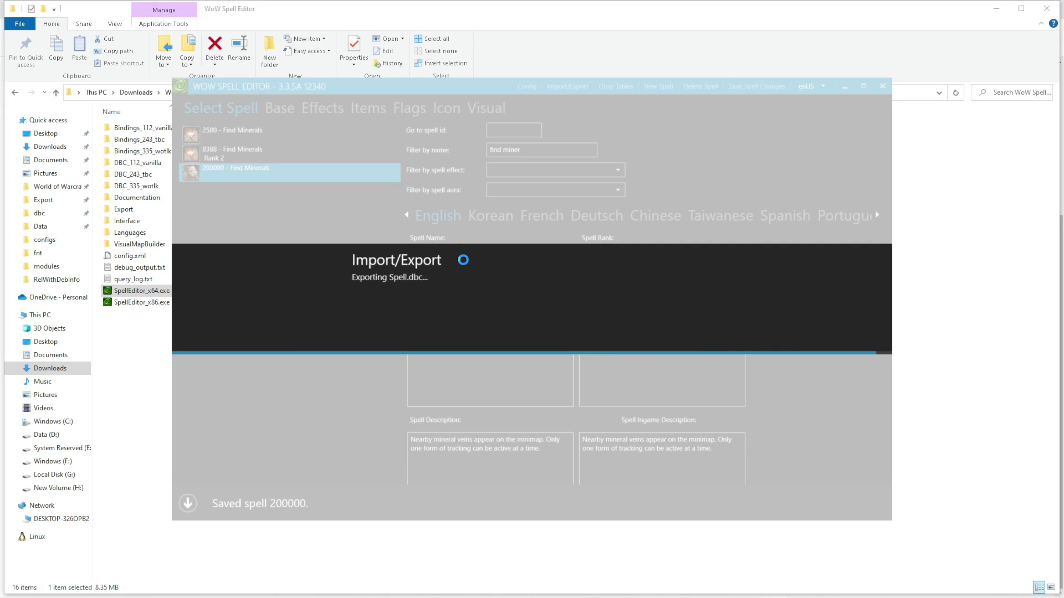
{"action": "key", "text": "alt+F4"}
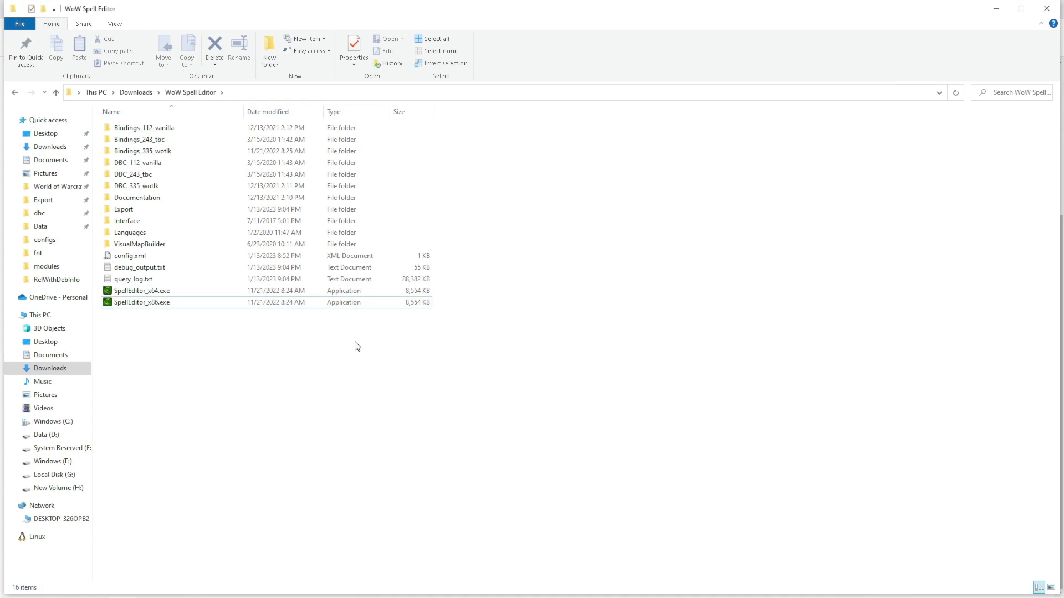
- In the spell editor's Export folder, copy all the exported DBC files, leaving out patch-z.mpq
{"action": "double_click", "coordinate": [244, 210]}
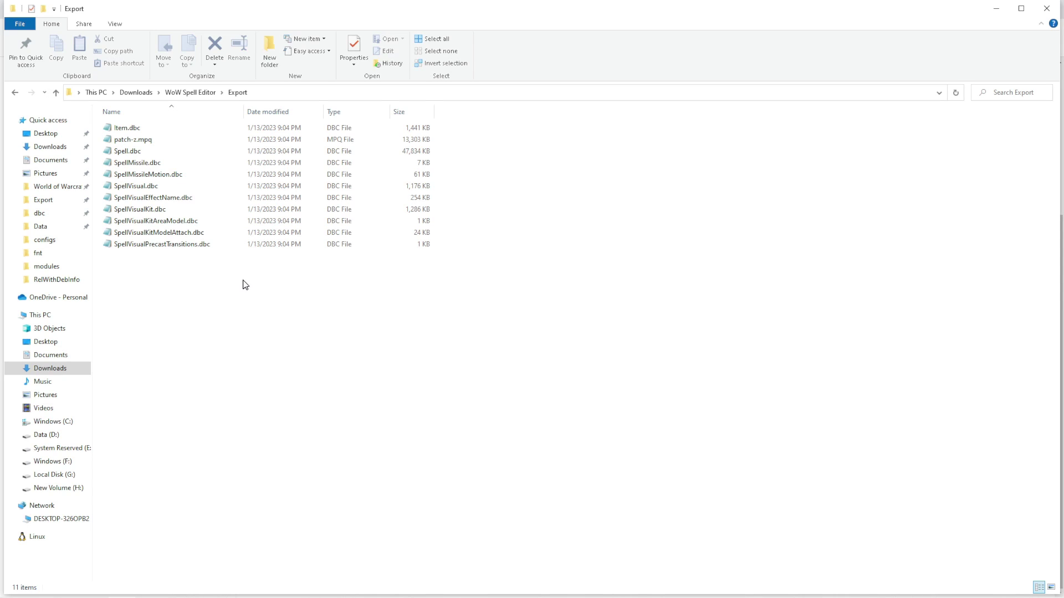
{"action": "left_click_drag", "start_coordinate": [246, 285], "coordinate": [148, 147]}
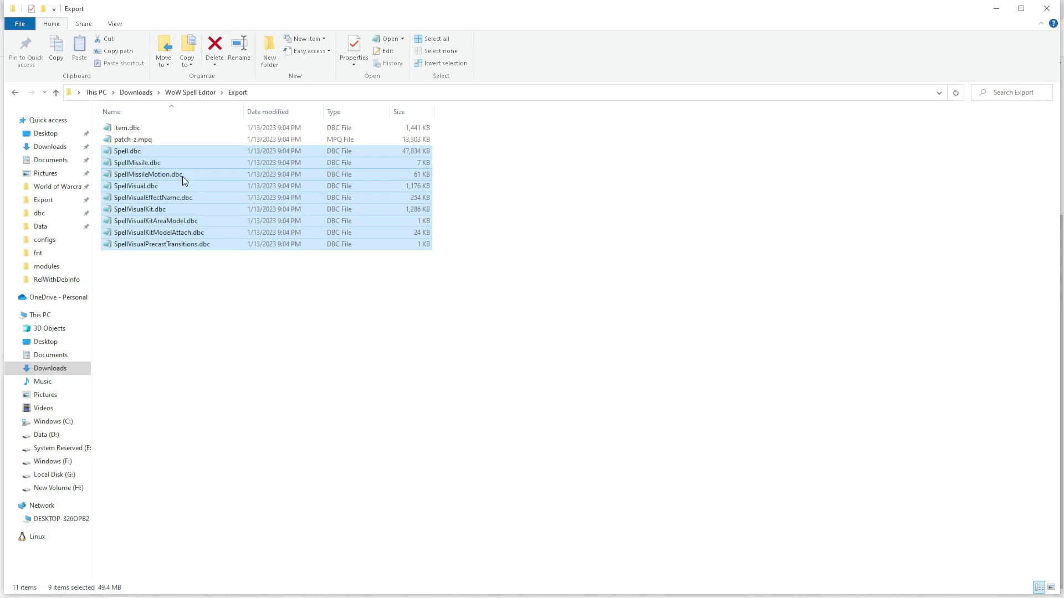
{"action": "left_click", "coordinate": [199, 133], "text": "ctrl"}
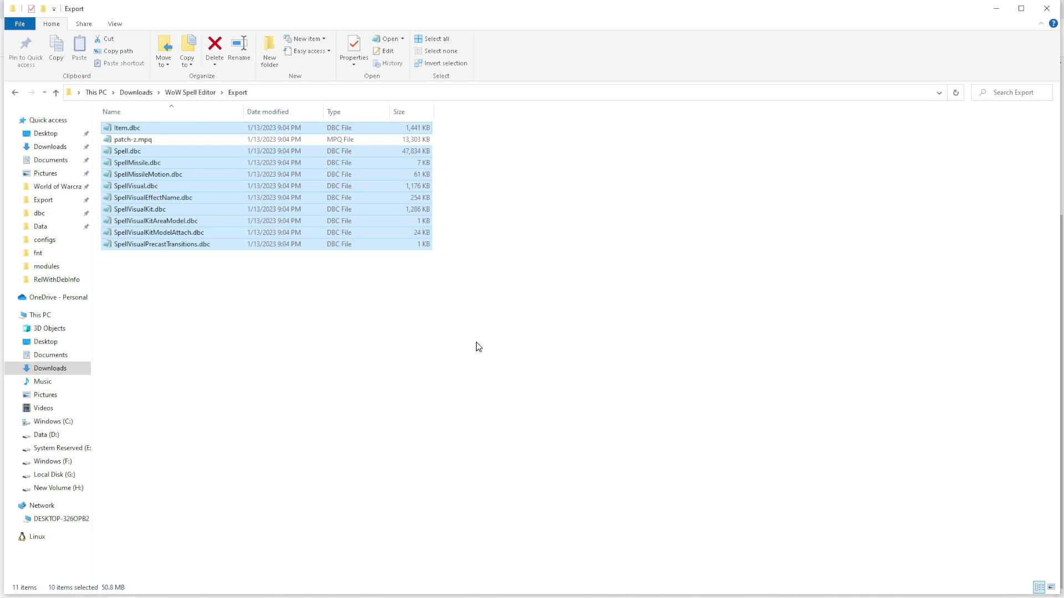
{"action": "right_click", "coordinate": [270, 201]}
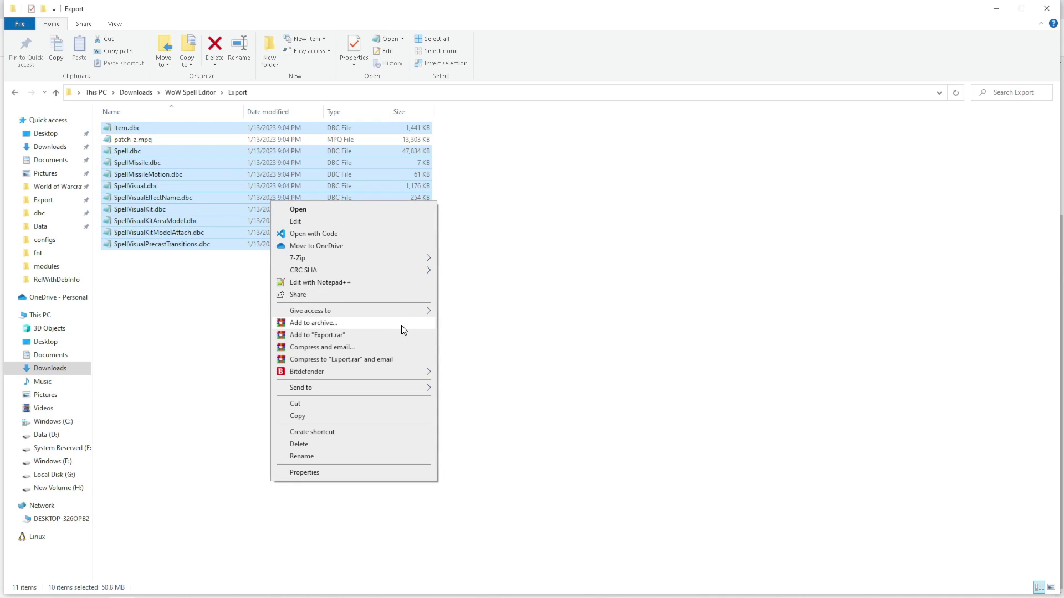
{"action": "left_click", "coordinate": [361, 416]}
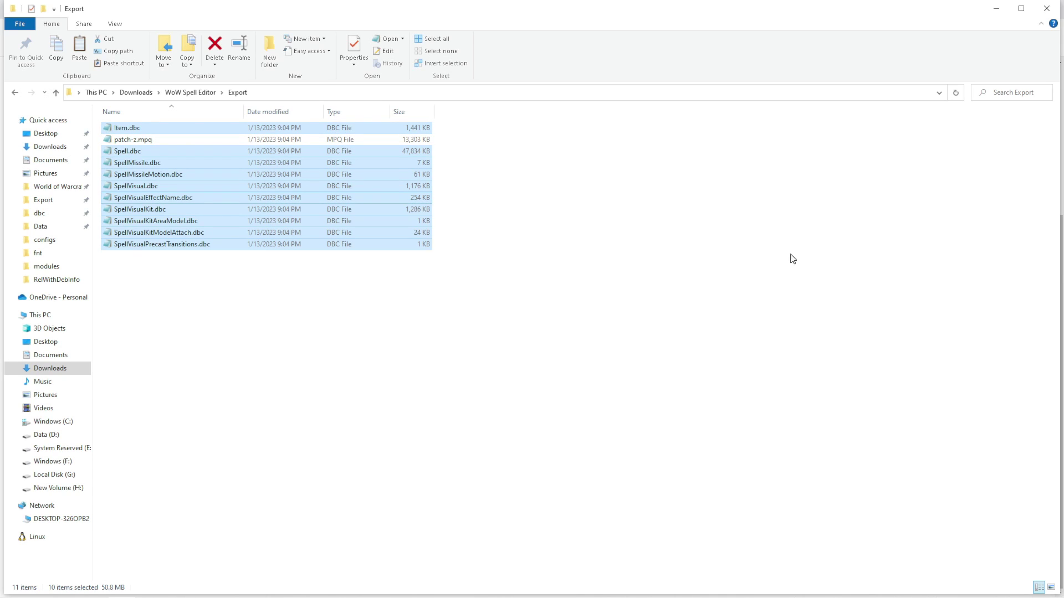
- Paste the copied DBC files into the server's Data\dbc folder, replacing the existing files of the same names
{"action": "left_click", "coordinate": [996, 8]}
{"action": "left_click", "coordinate": [1001, 7]}
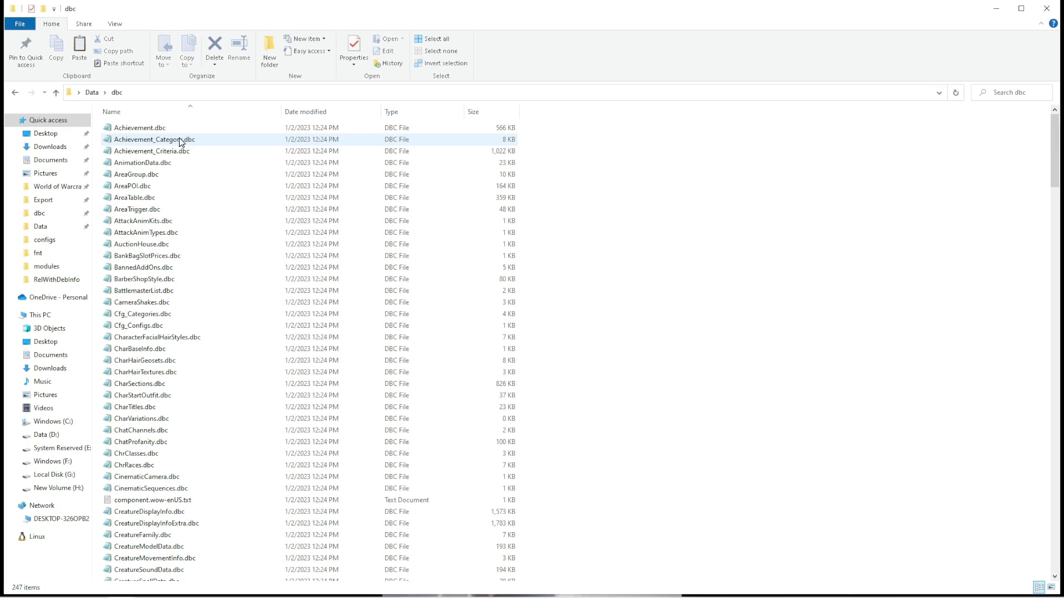
{"action": "right_click", "coordinate": [570, 260]}
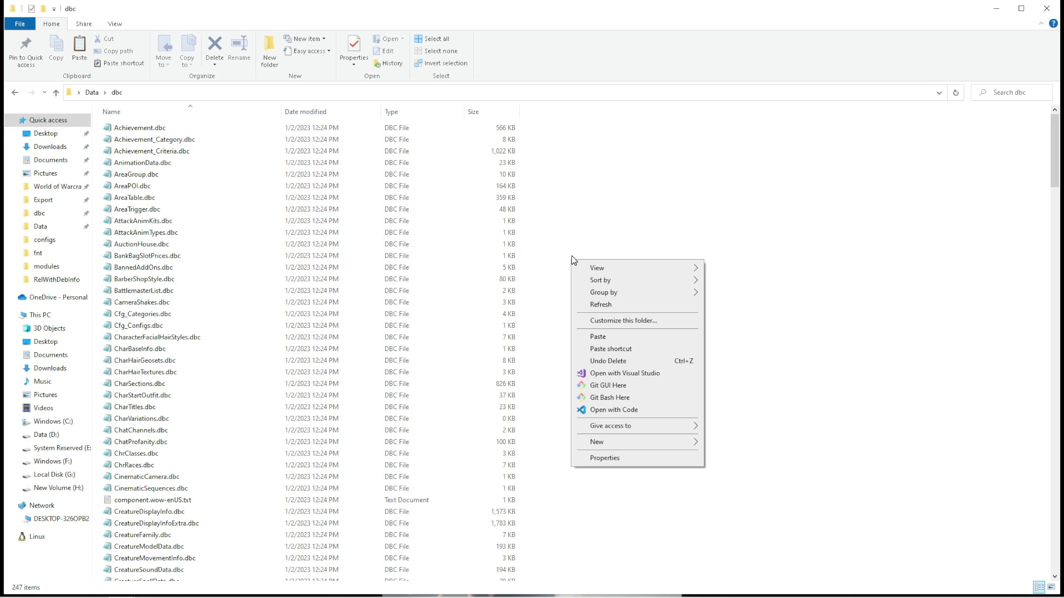
{"action": "left_click", "coordinate": [640, 336]}
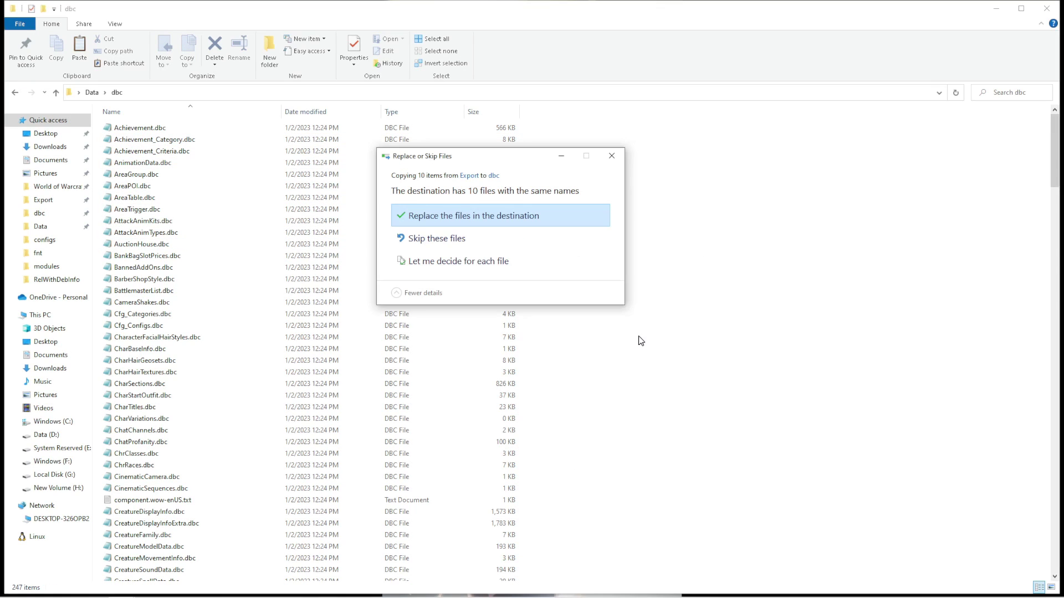
{"action": "left_click", "coordinate": [526, 224]}
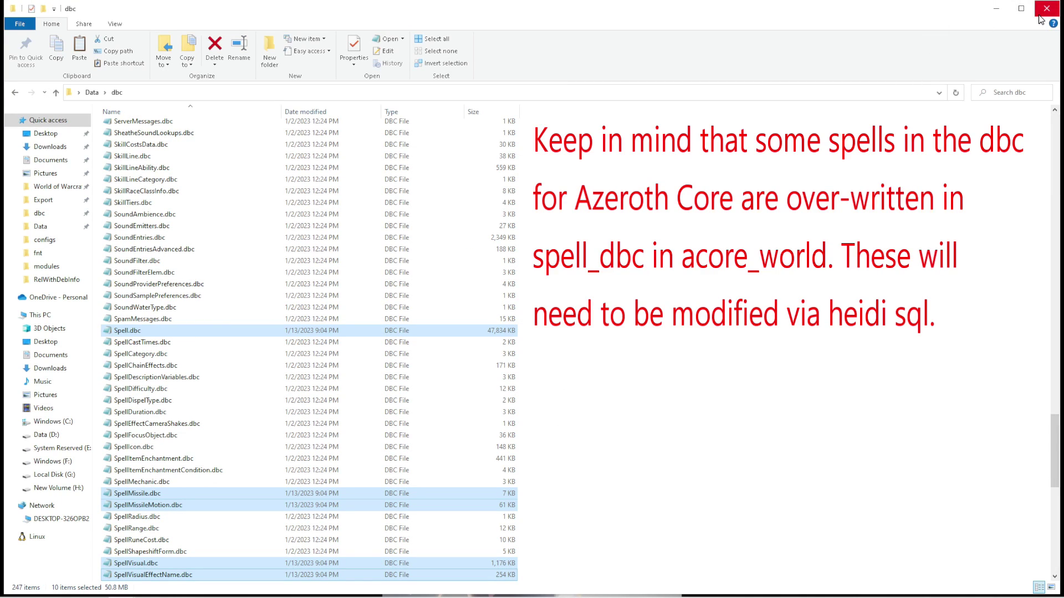
- Copy patch-z.mpq from Downloads\WoW Spell Editor\Export and open the game client's Data folder
{"action": "left_click", "coordinate": [49, 147]}
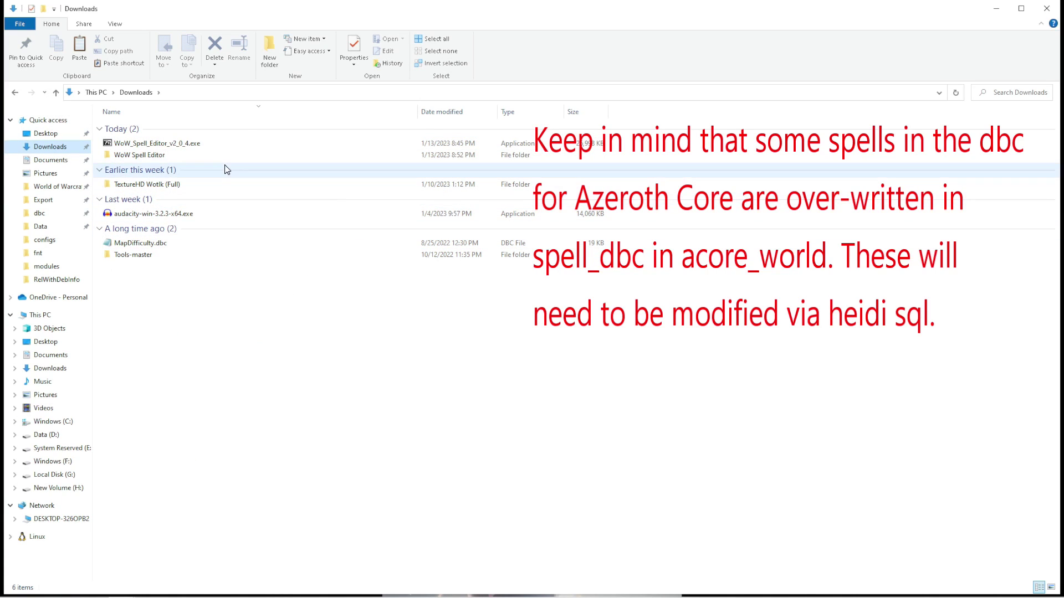
{"action": "double_click", "coordinate": [205, 163]}
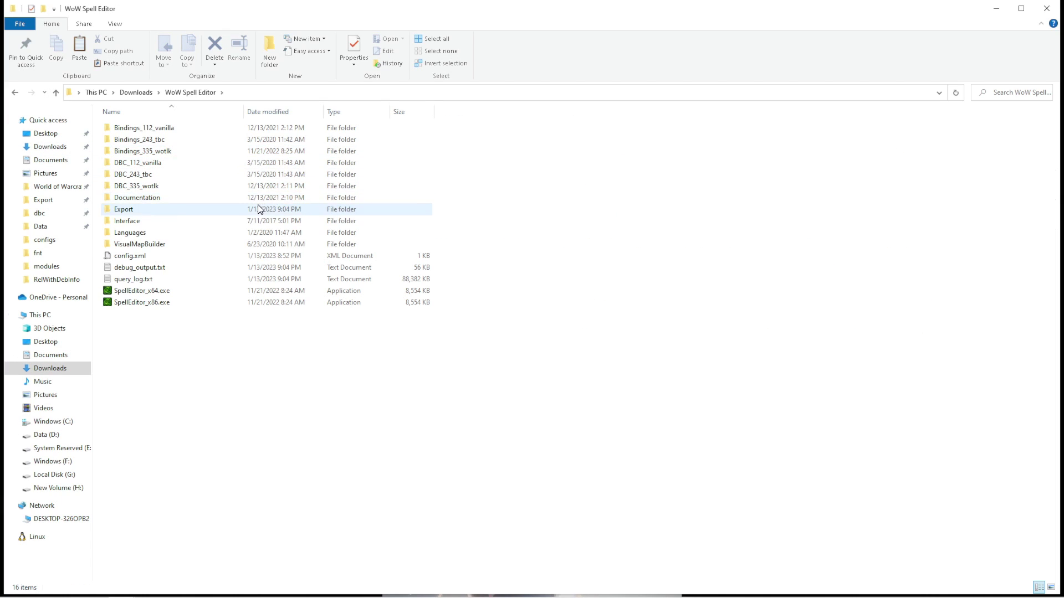
{"action": "double_click", "coordinate": [258, 209]}
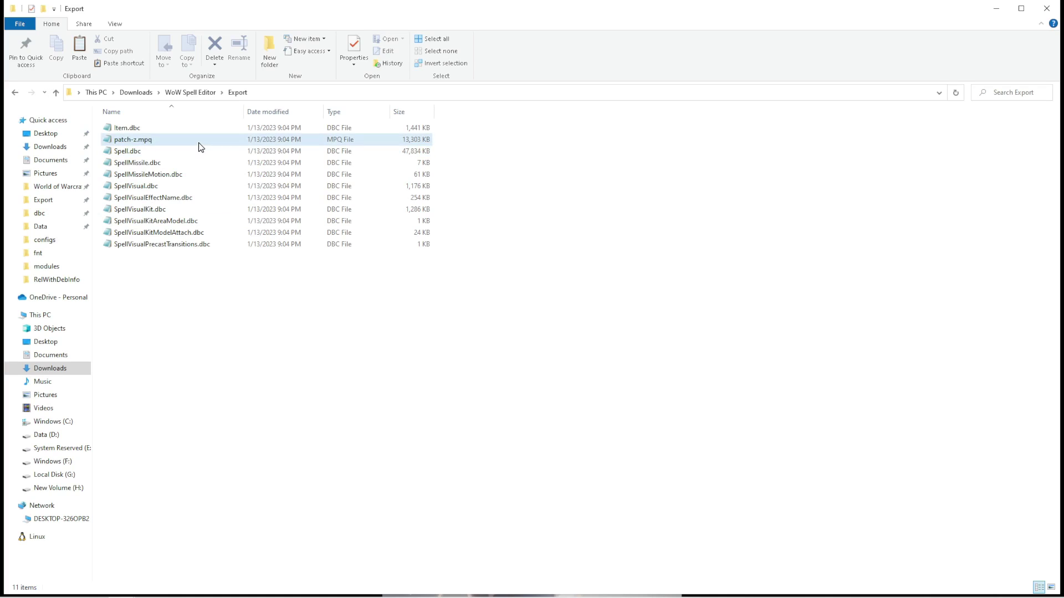
{"action": "left_click", "coordinate": [200, 141]}
{"action": "right_click", "coordinate": [199, 142]}
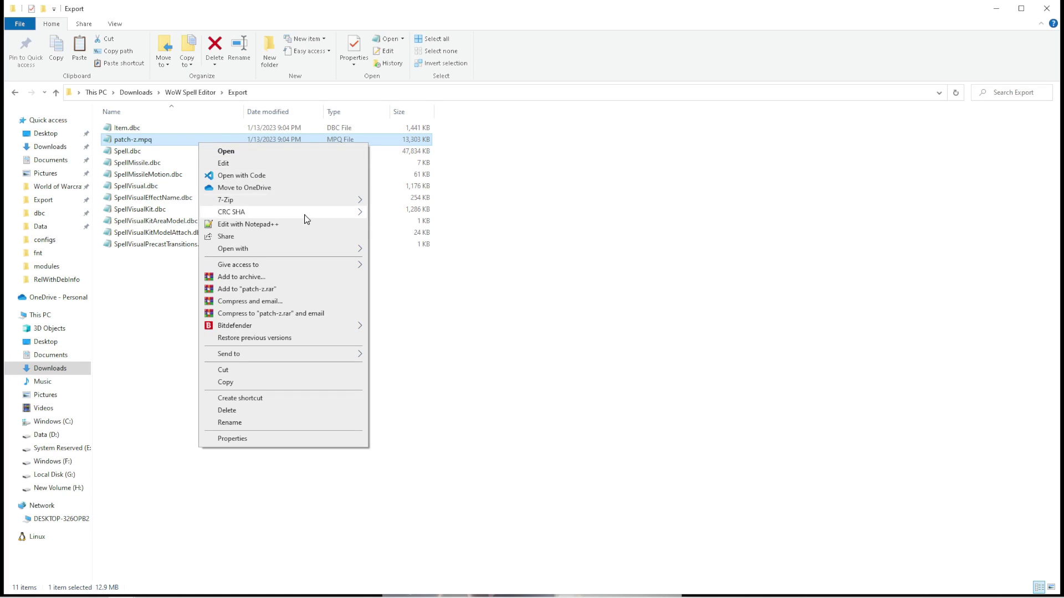
{"action": "left_click", "coordinate": [271, 383]}
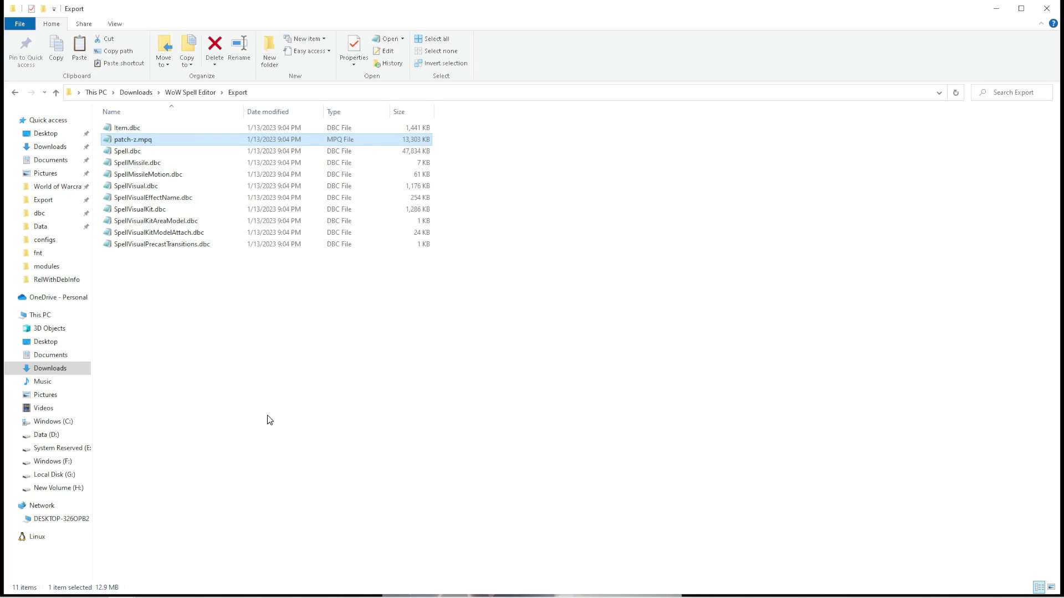
{"action": "left_click", "coordinate": [58, 223]}
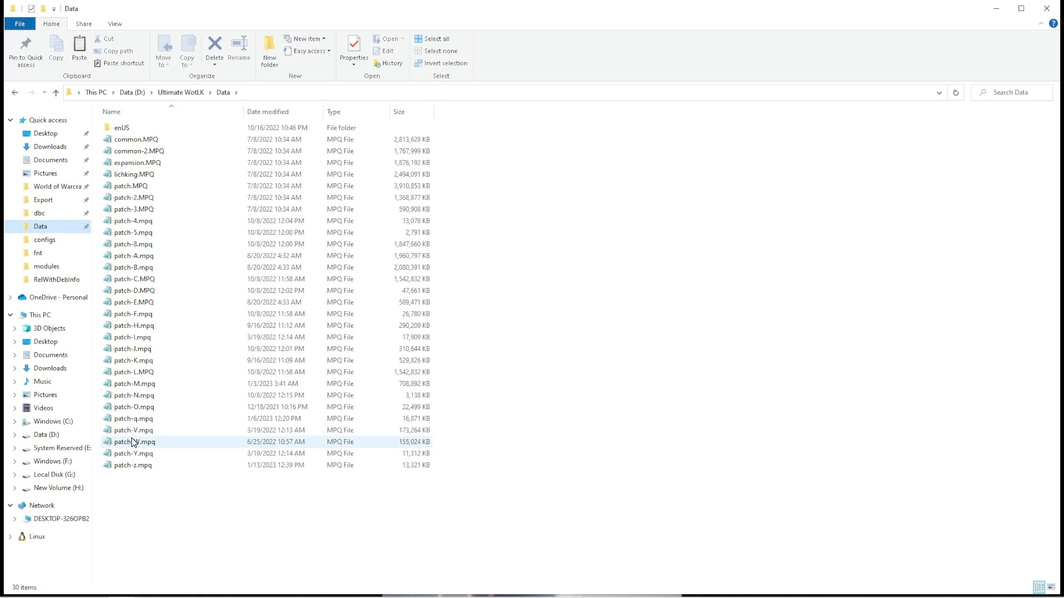
- Delete the Cache folder from the Ultimate WotLK client directory
{"action": "left_click", "coordinate": [180, 92]}
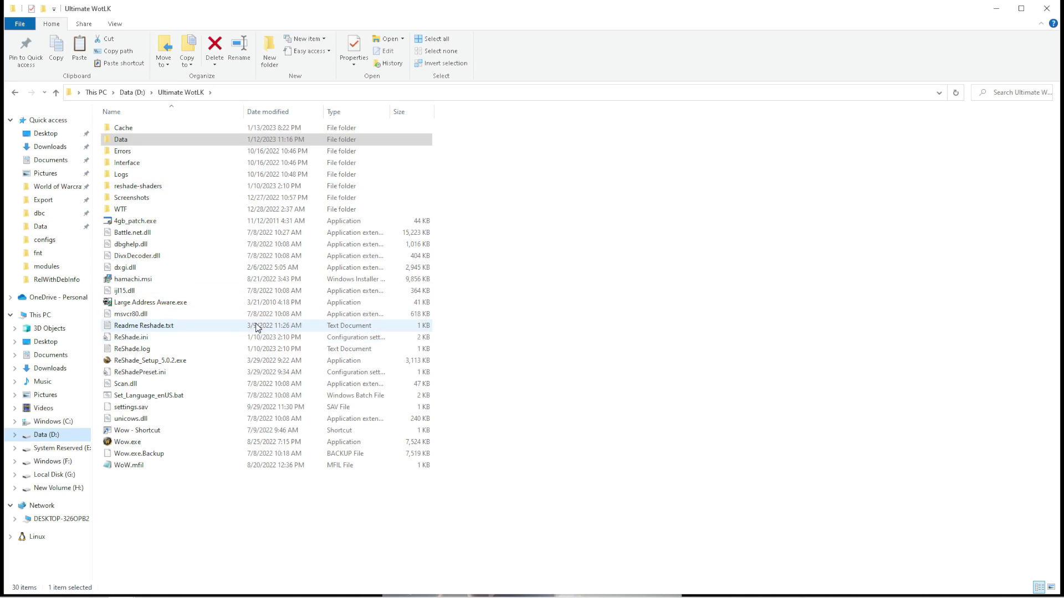
{"action": "left_click", "coordinate": [154, 128]}
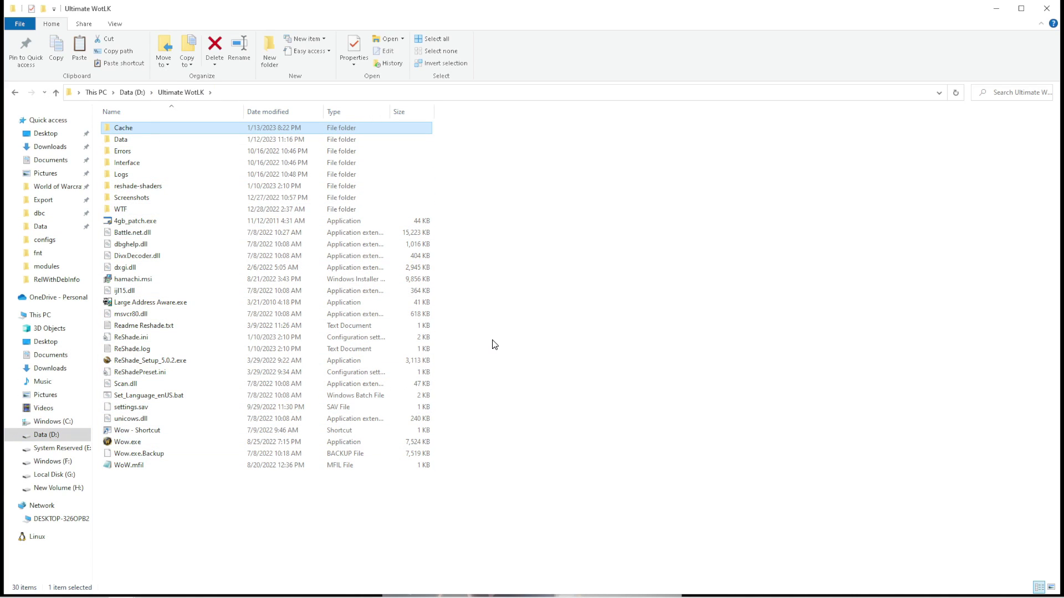
{"action": "key", "text": "Delete"}
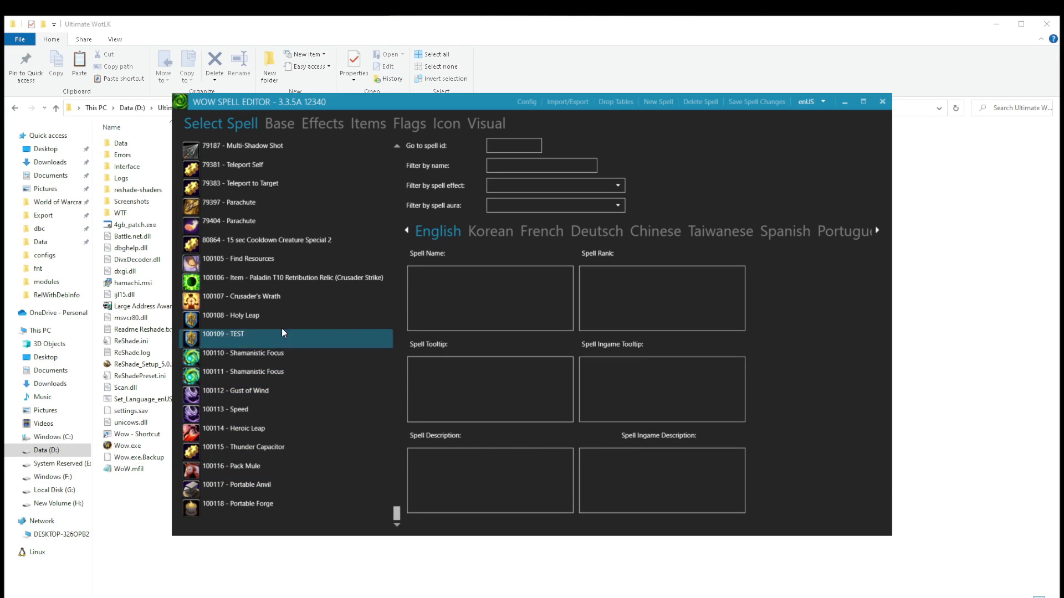
- In the WoW Spell Editor, examine the name, tooltip and description of spell 100105 - Find Resources
{"action": "left_click", "coordinate": [253, 263]}
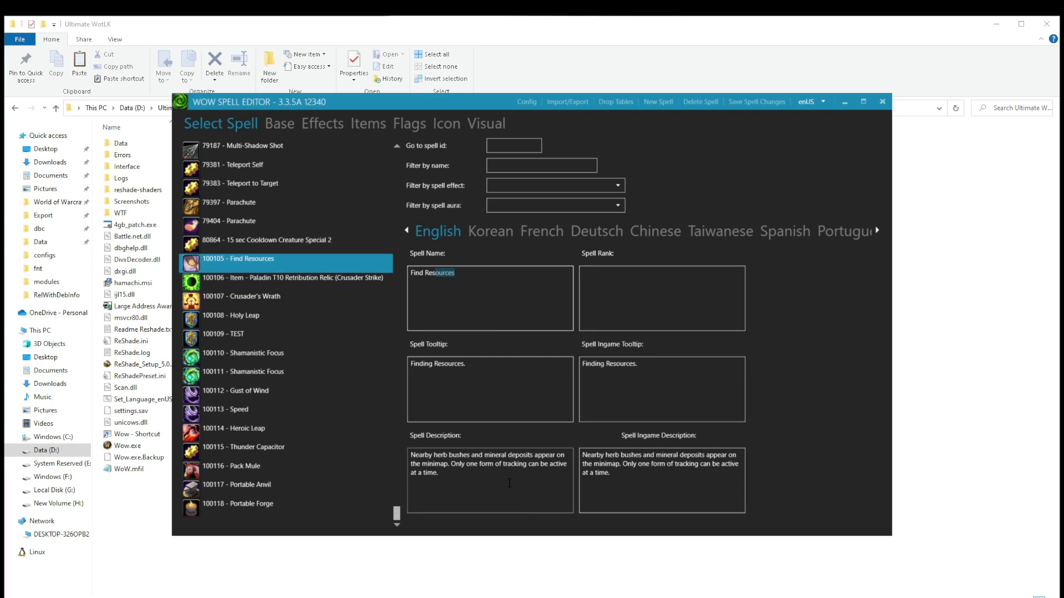
{"action": "left_click", "coordinate": [440, 475]}
{"action": "left_click_drag", "start_coordinate": [441, 478], "coordinate": [422, 476]}
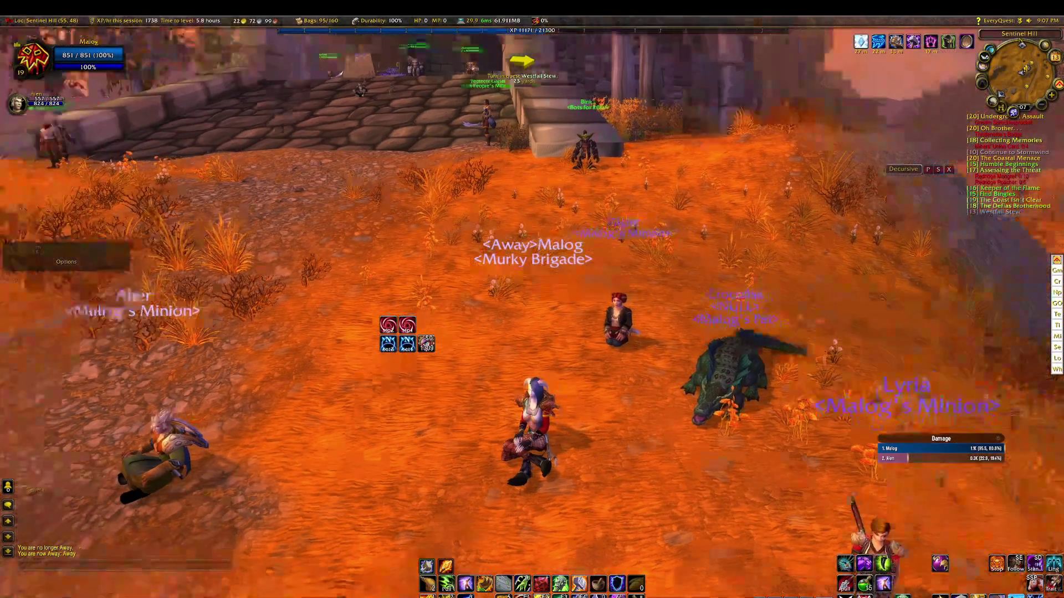
- Switch to the game client and try the .learn chat command with the custom spell's ID
{"action": "left_click_drag", "start_coordinate": [658, 459], "coordinate": [659, 458]}
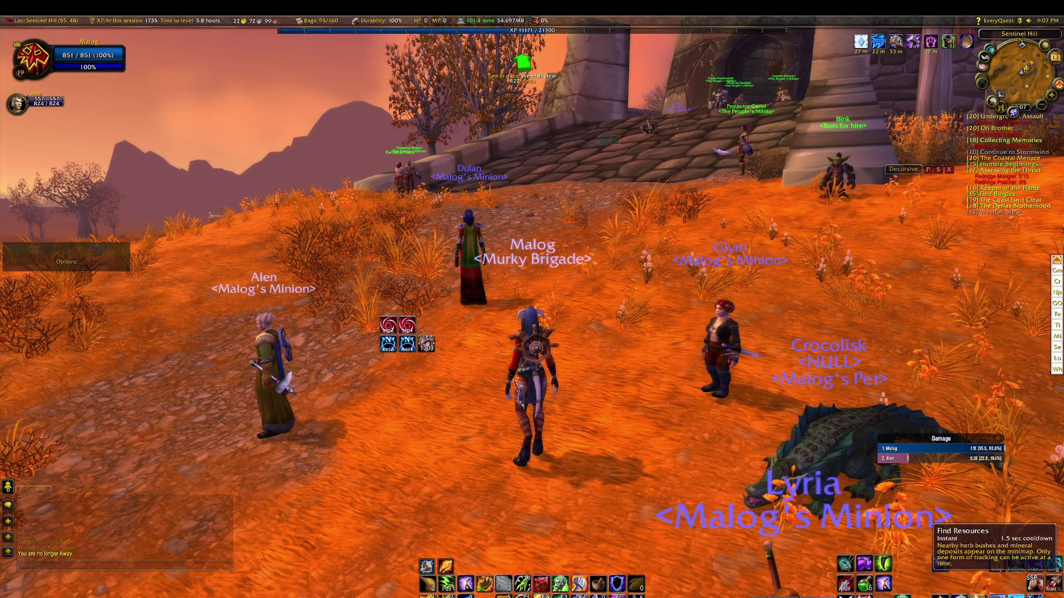
{"action": "key", "text": "Return"}
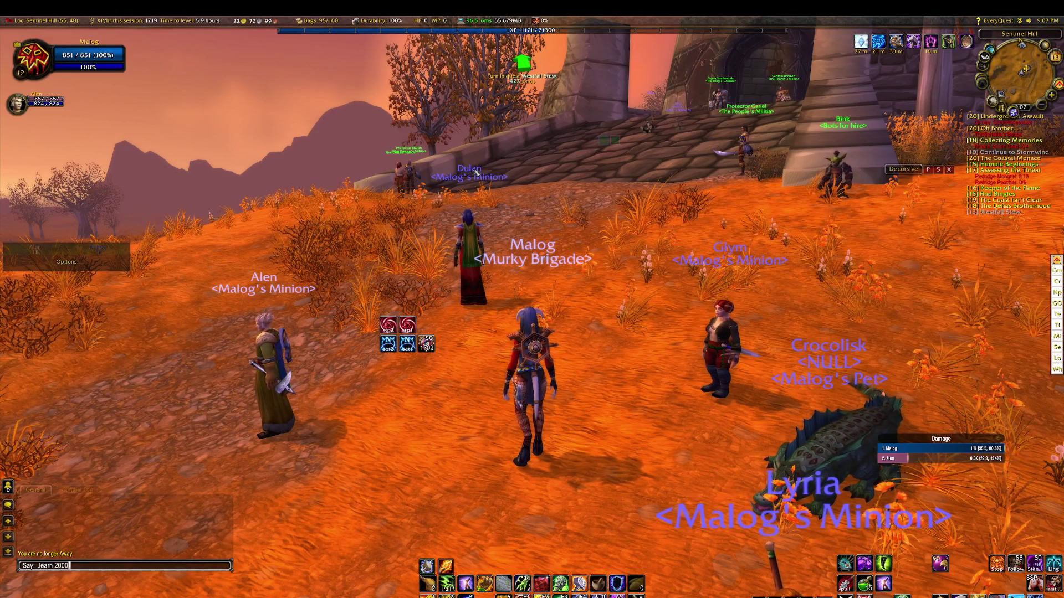
{"action": "key", "text": "Return"}
- Open the spellbook at Find Resources and move the character around to examine the resource nodes tracked on the minimap
{"action": "key", "text": "d"}
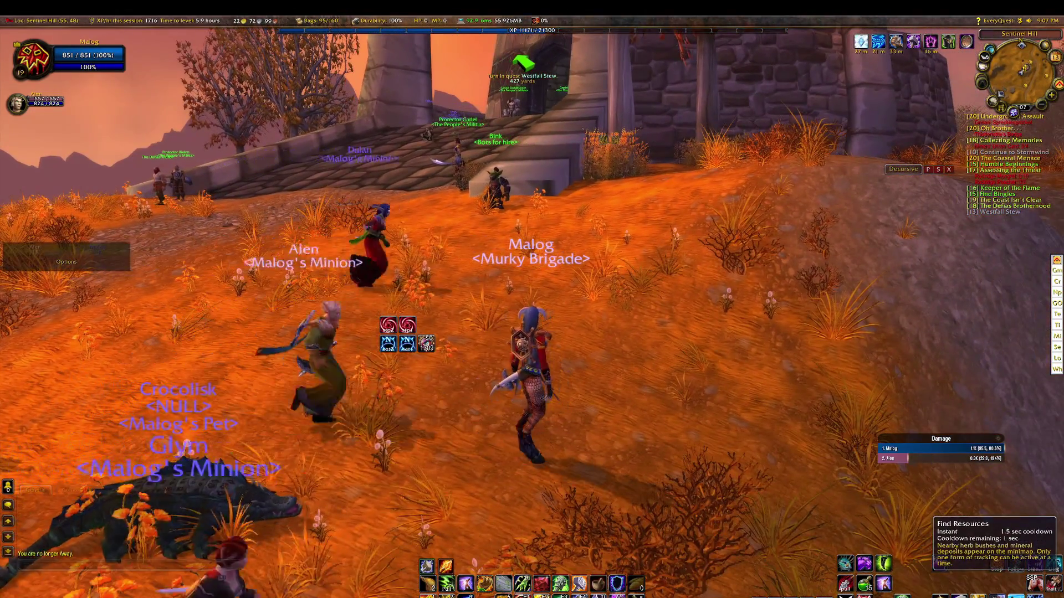
{"action": "key", "text": "p"}
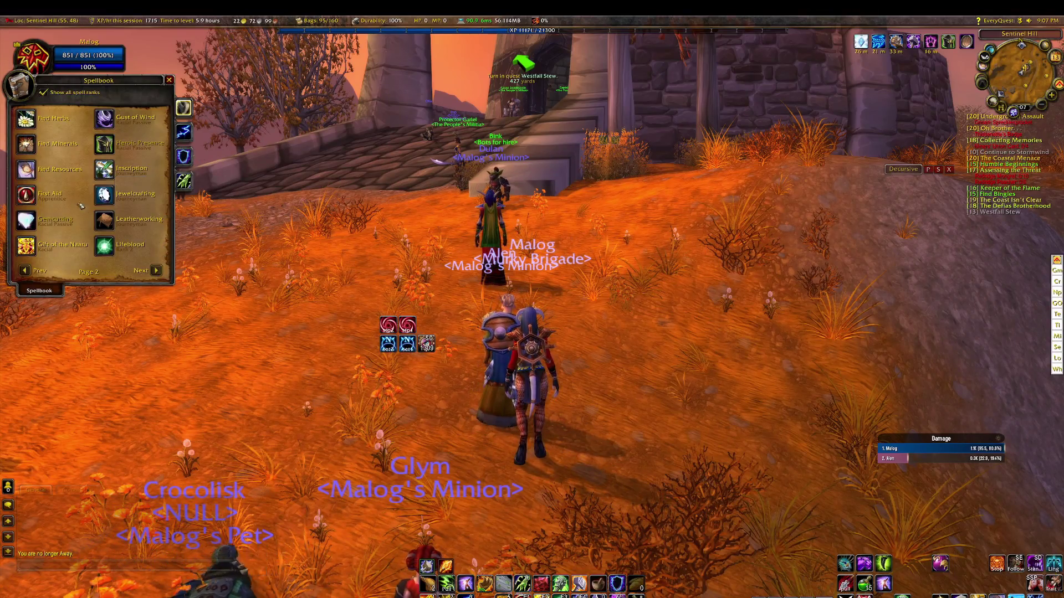
{"action": "key", "text": "w"}
{"action": "key", "text": "d"}
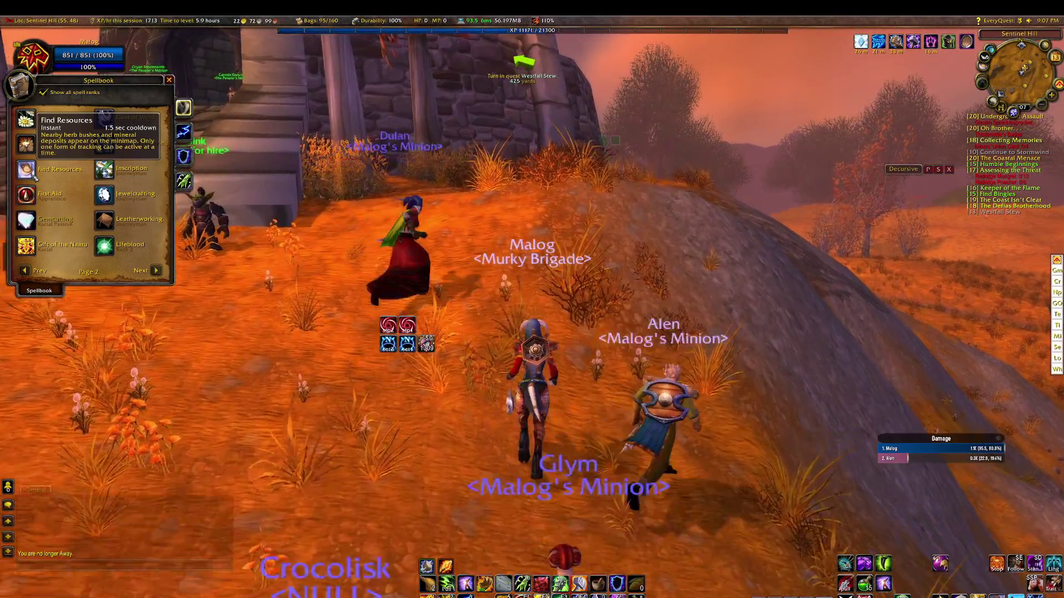
{"action": "key", "text": "a"}
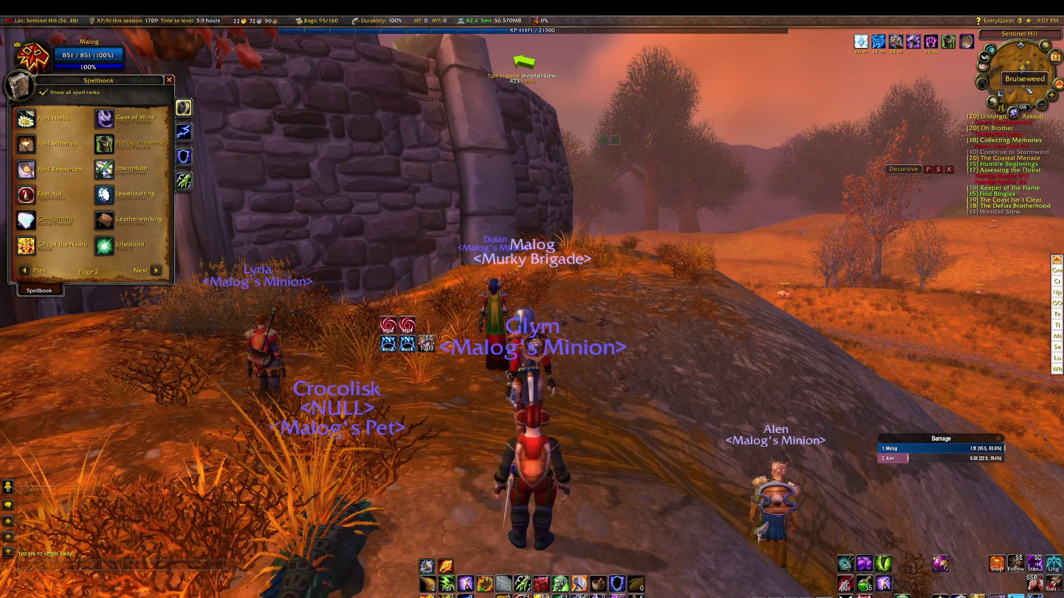
{"action": "key", "text": "w"}
{"action": "key", "text": "d"}
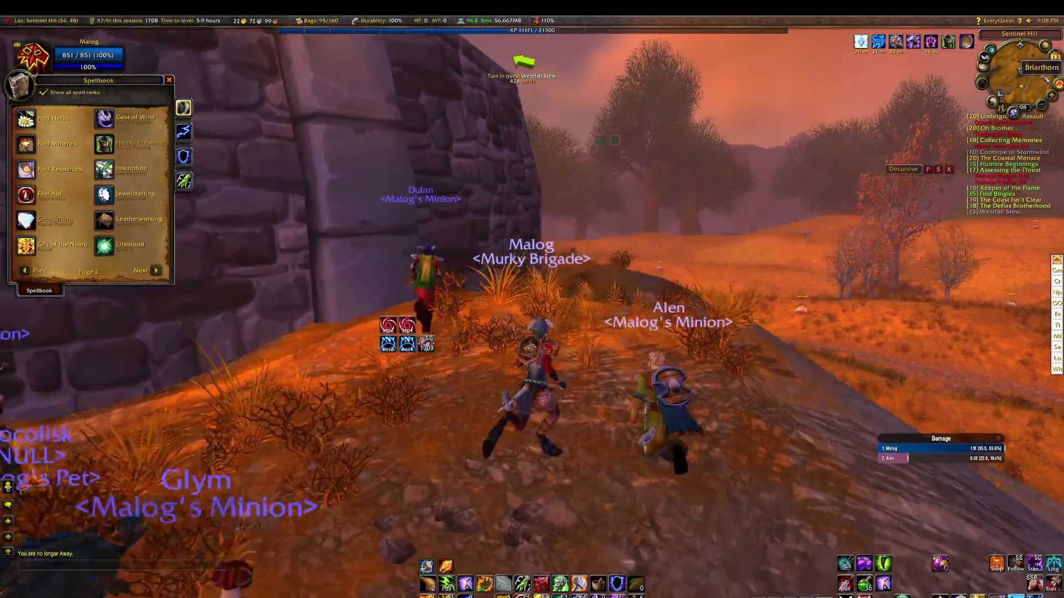
{"action": "key", "text": "space"}
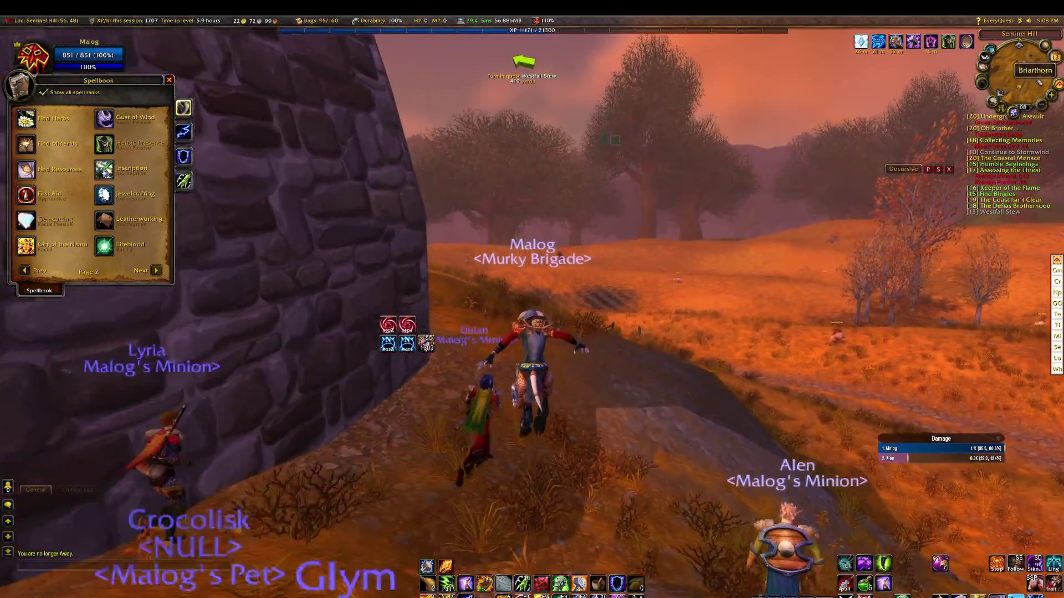
{"action": "key", "text": "a"}
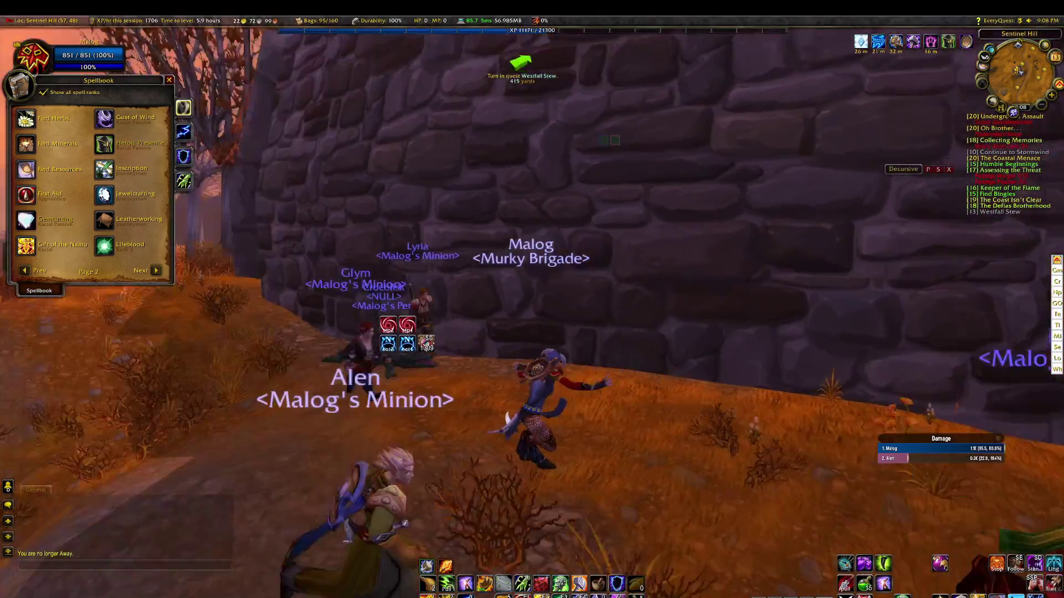
{"action": "key", "text": "a"}
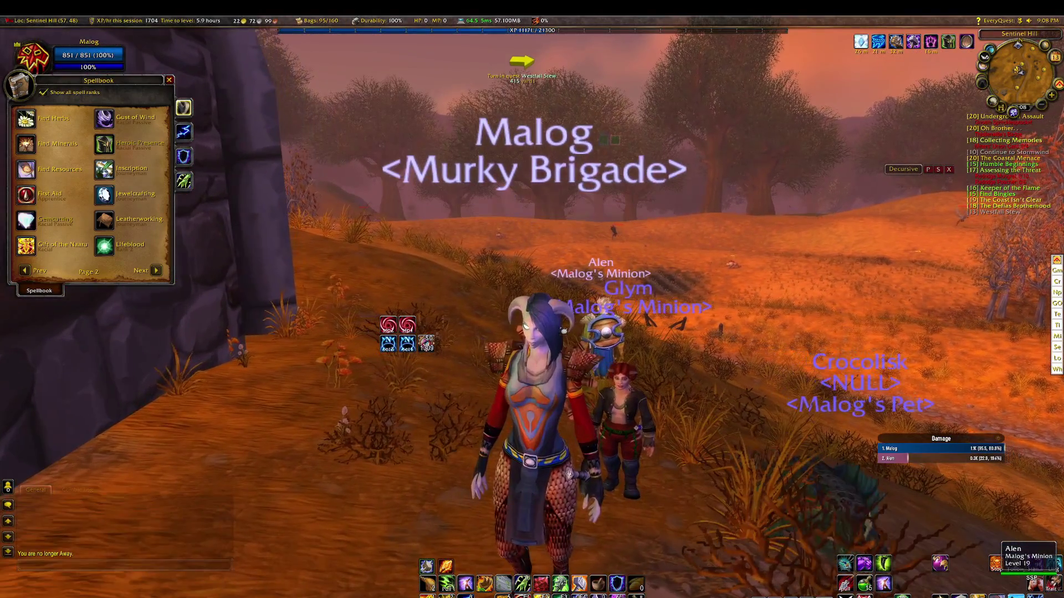